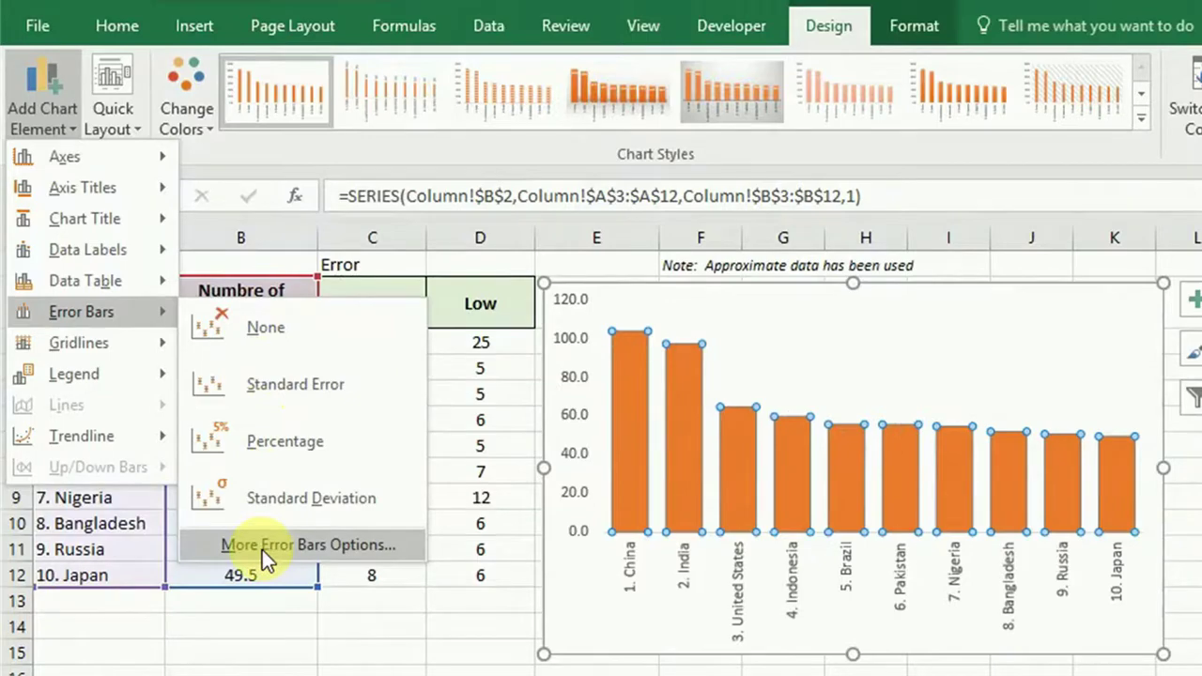
Add error bars to the first column chart's visitor series and switch their error amount to custom specified values.
click(262, 547)
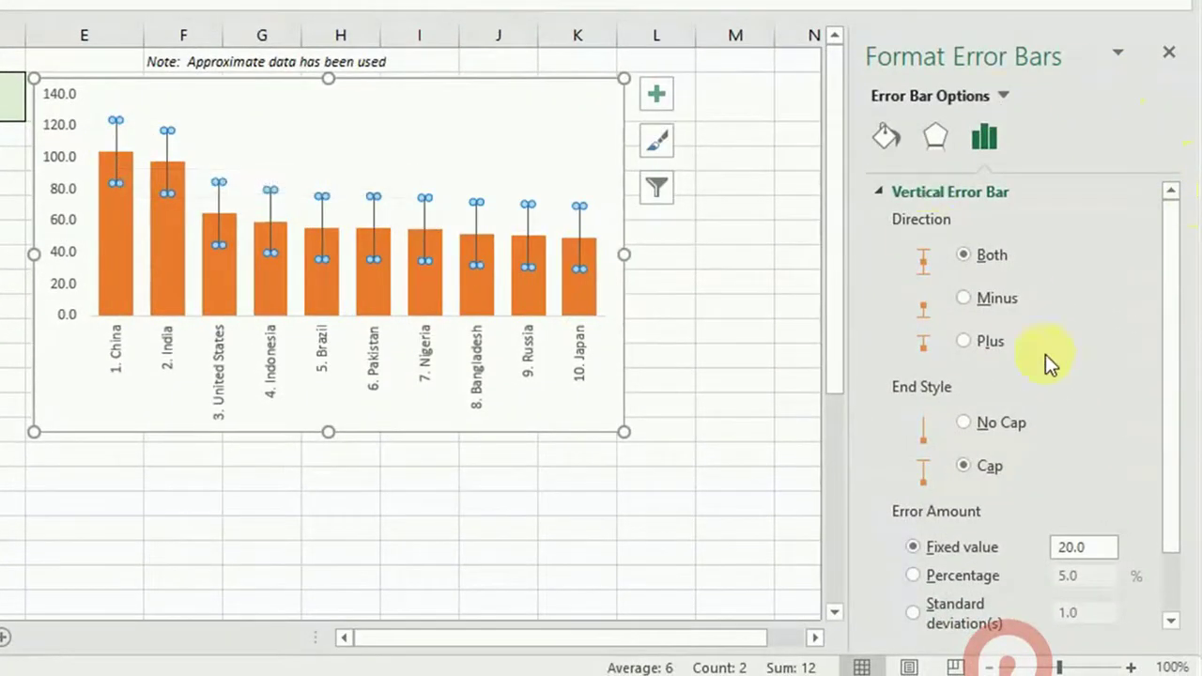
scroll(1042, 375, down, 1)
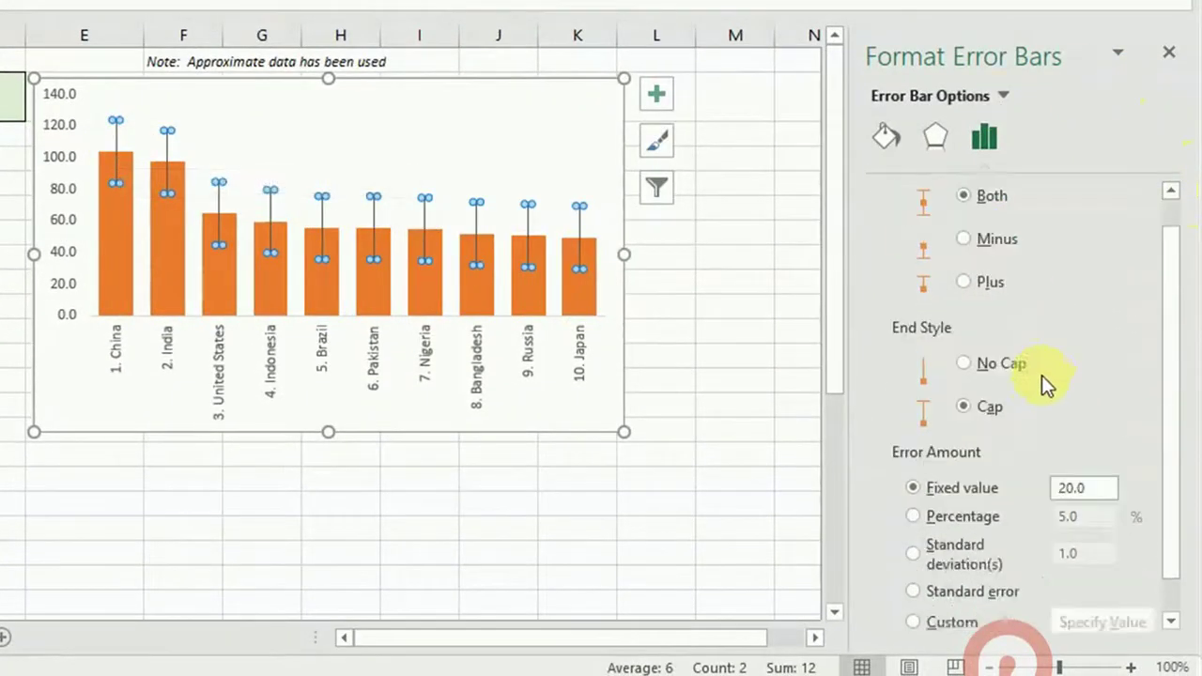
click(947, 609)
click(1089, 604)
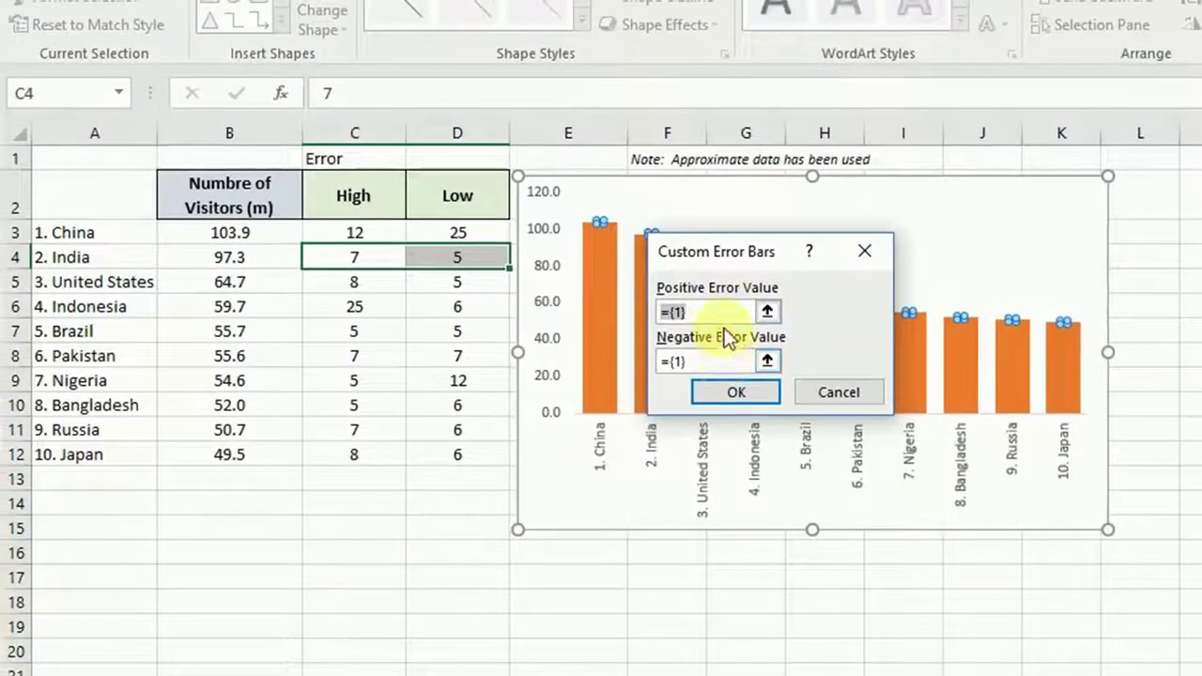
Set the custom positive error values to C3:C12 and the negative error values to D3:D12.
click(768, 312)
drag(317, 236, 344, 455)
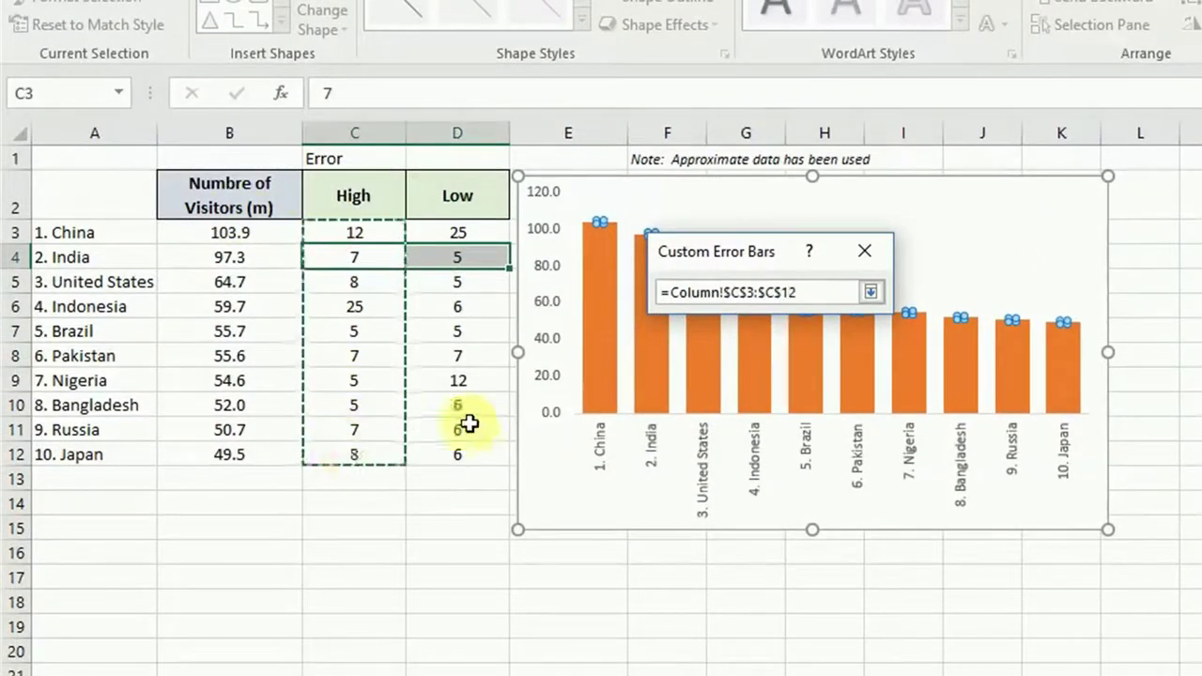
click(871, 293)
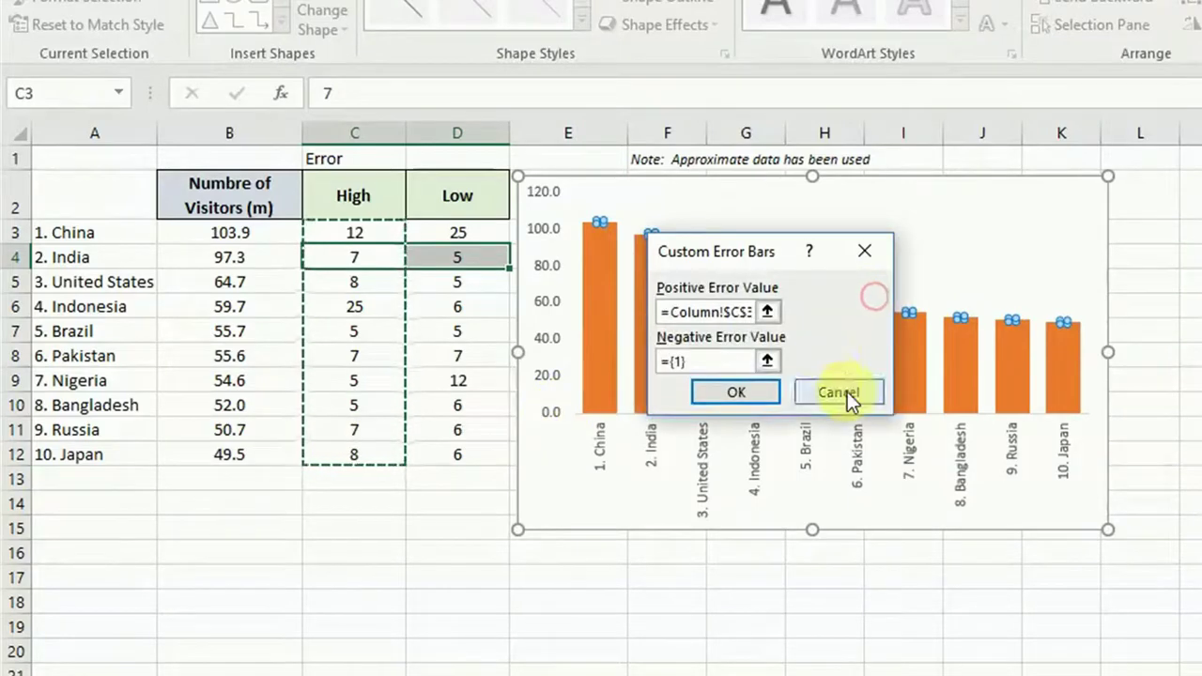
click(768, 361)
drag(448, 232, 467, 459)
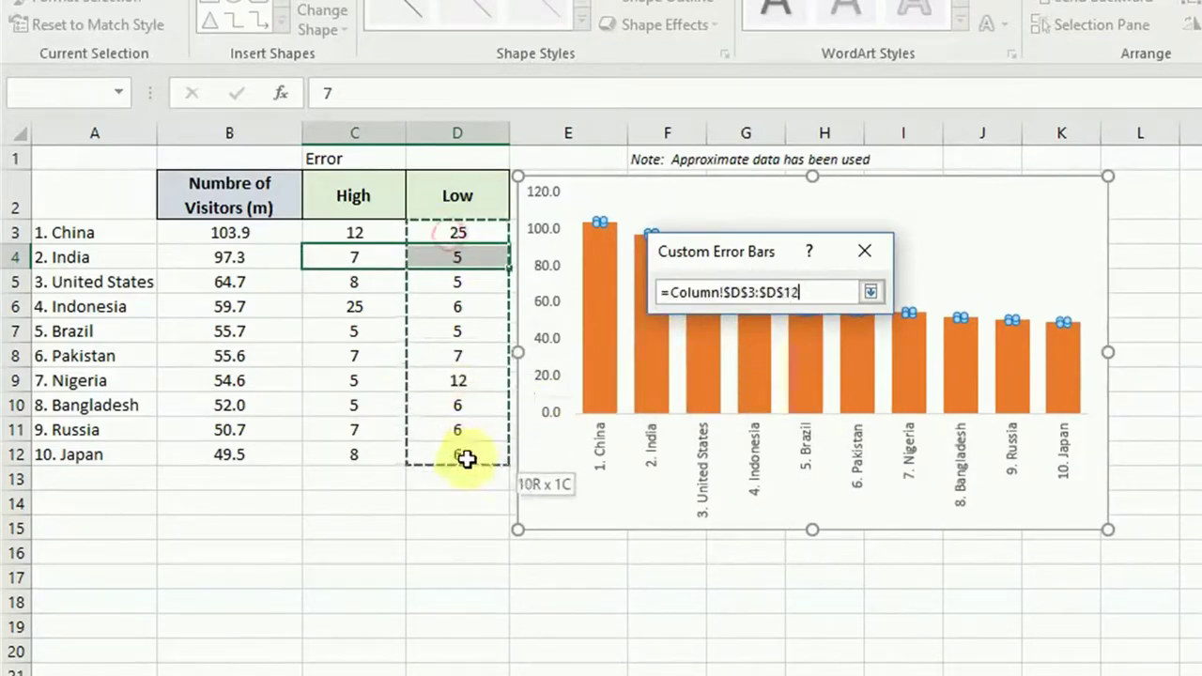
click(871, 292)
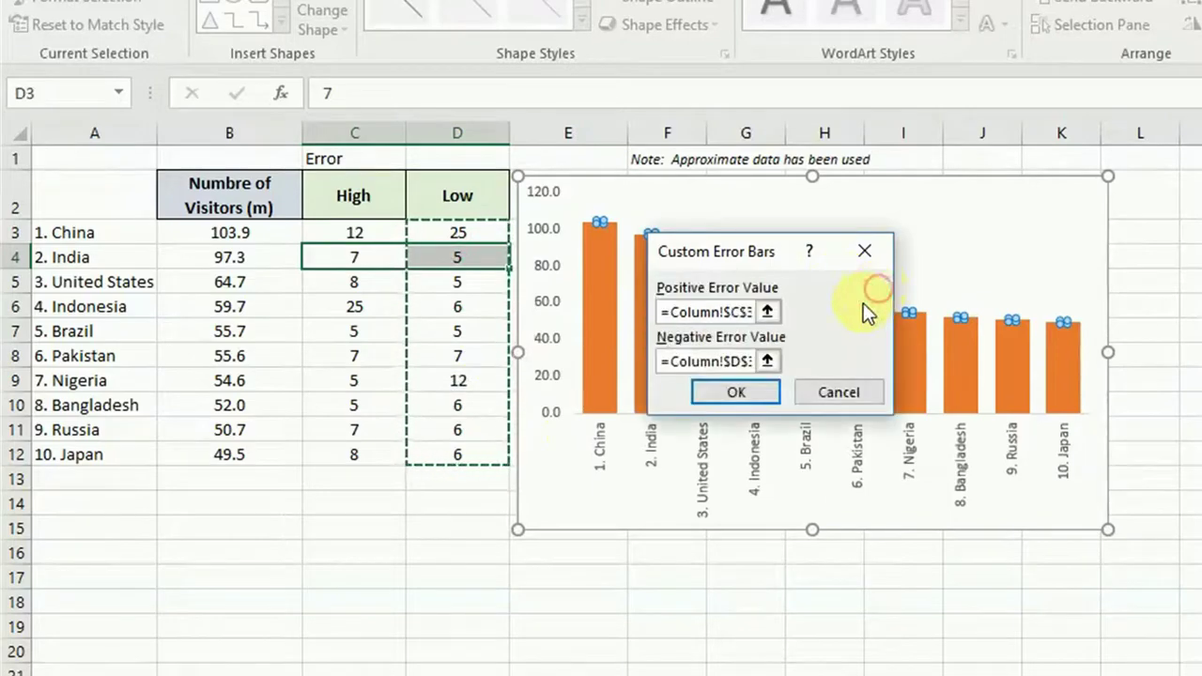
click(745, 395)
click(346, 536)
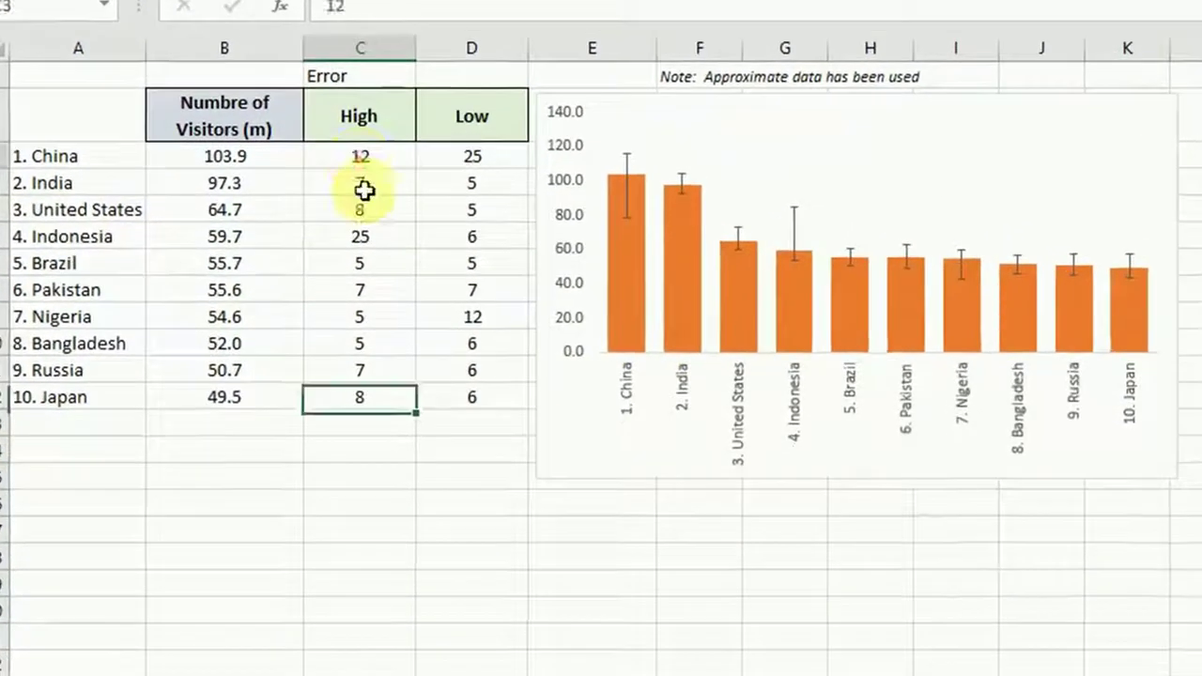
drag(355, 232, 458, 454)
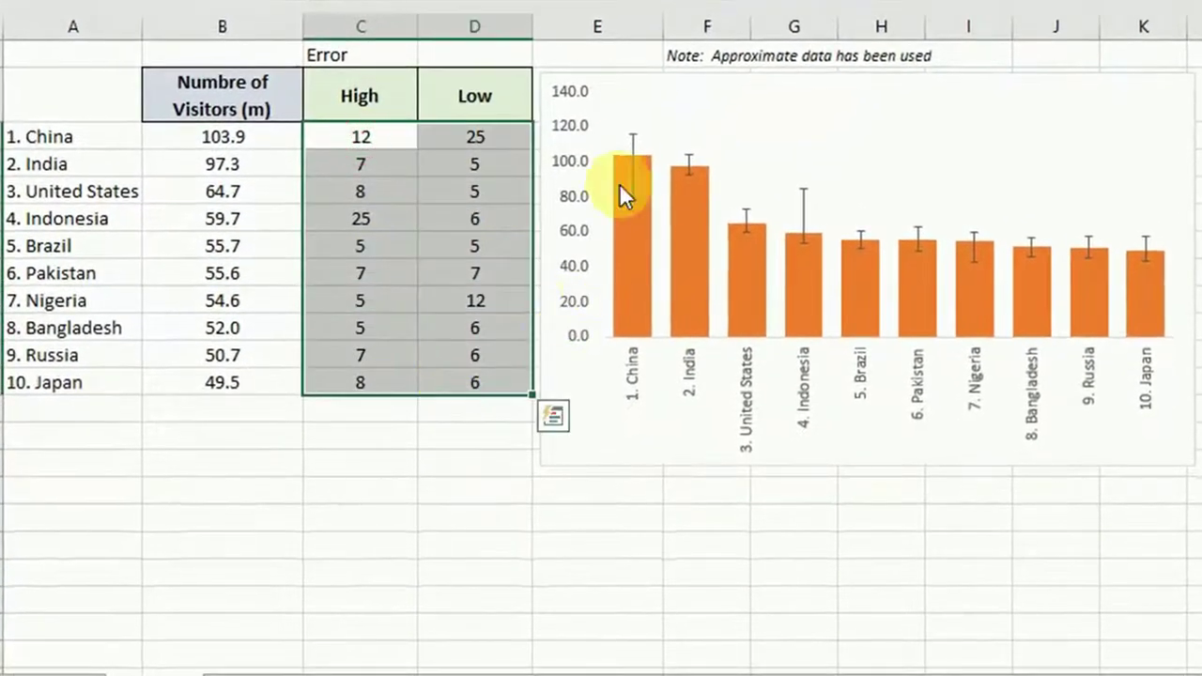
click(635, 148)
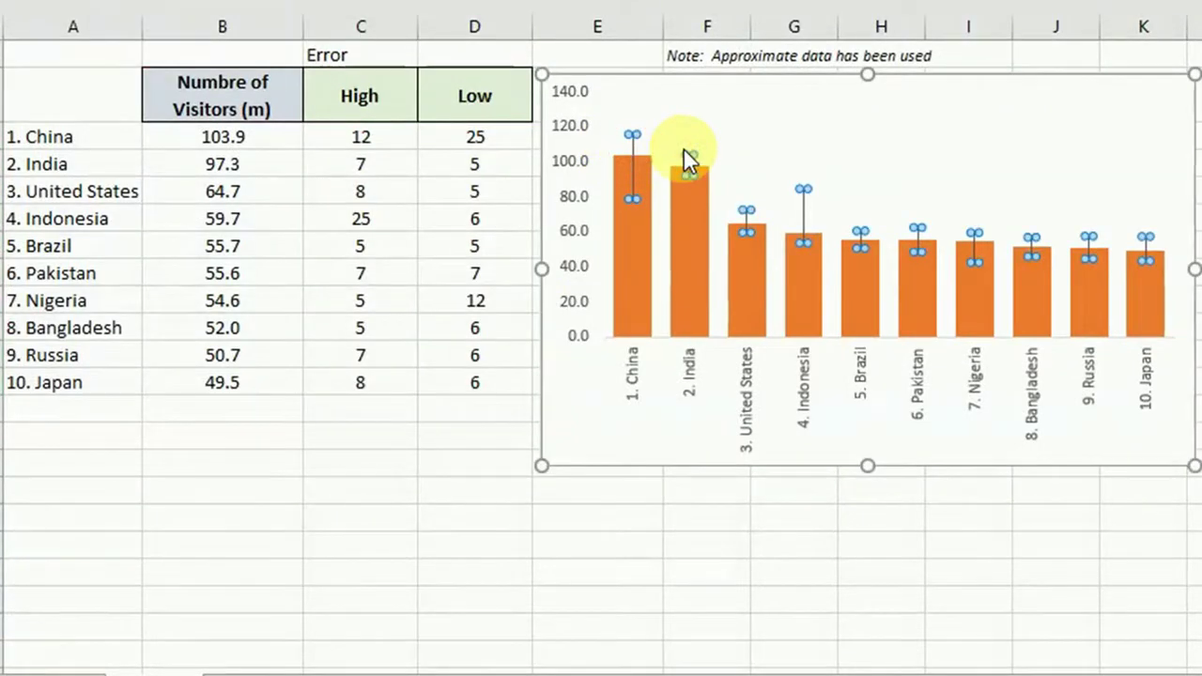
click(678, 498)
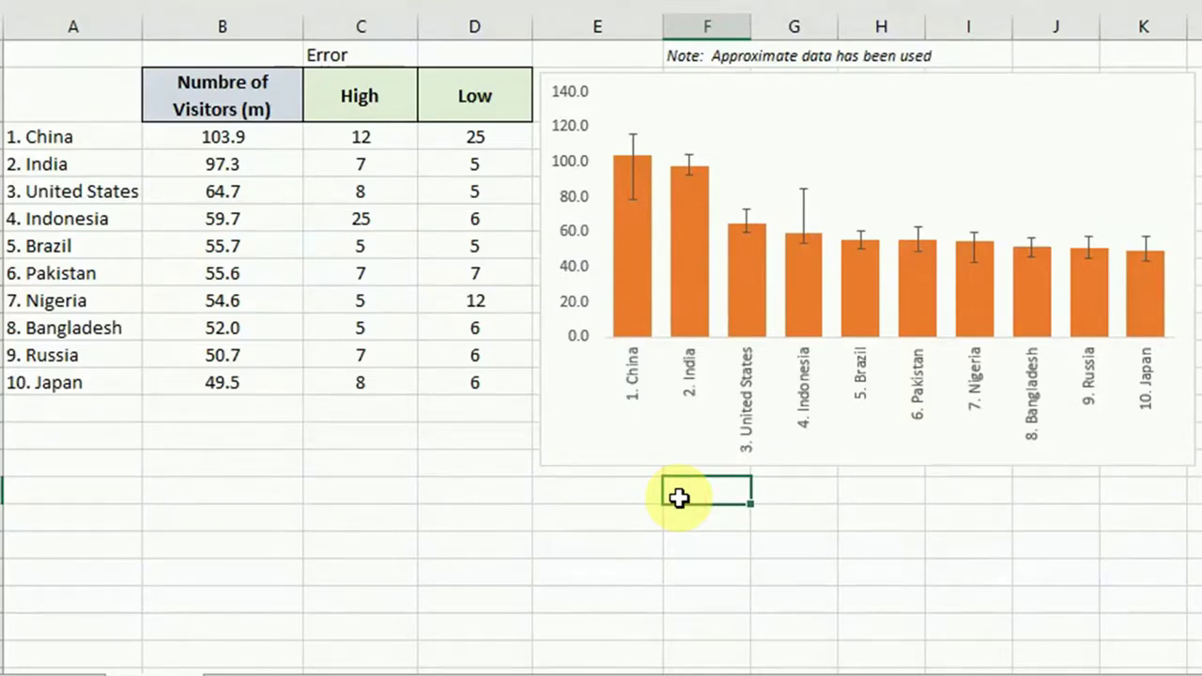
Add error bars to the visitor series of the second column chart beside rows 24 to 35, with their detailed options open.
scroll(677, 483, down, 5)
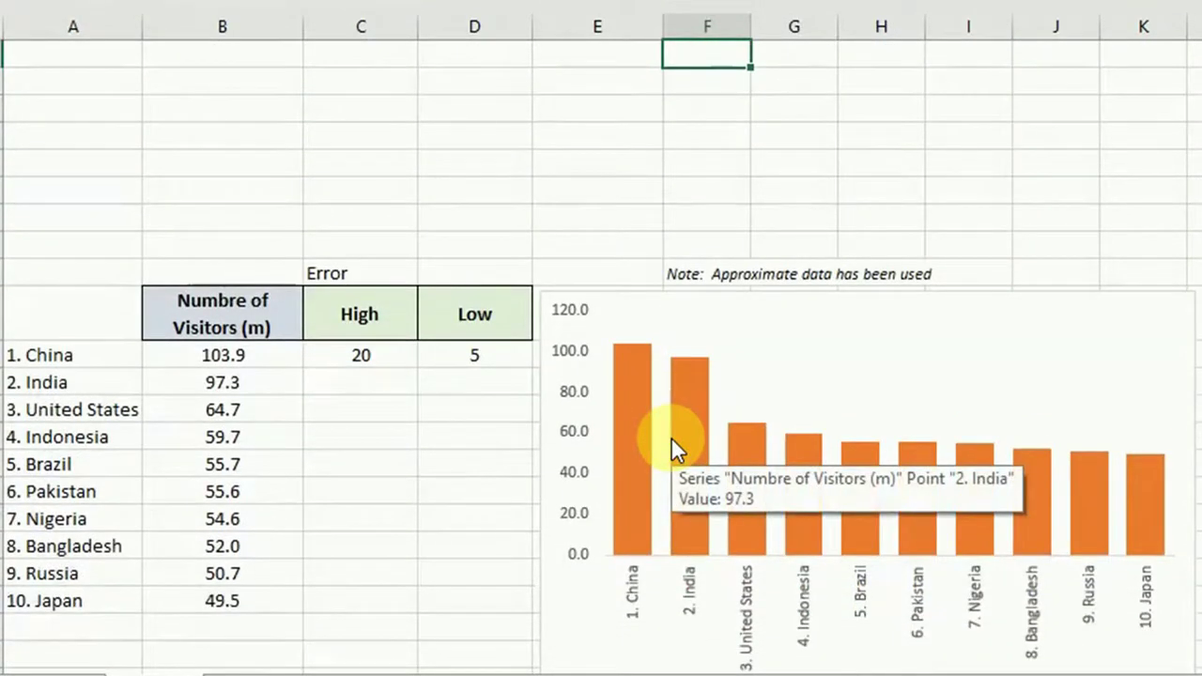
scroll(418, 295, down, 1)
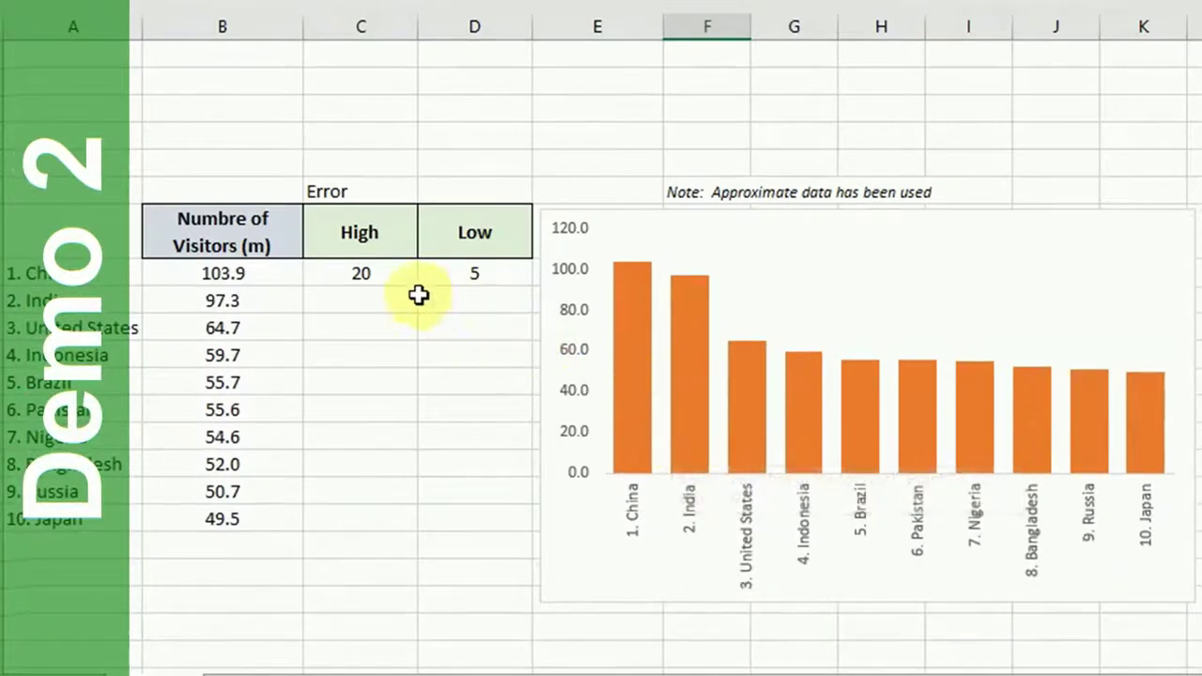
drag(398, 284, 461, 279)
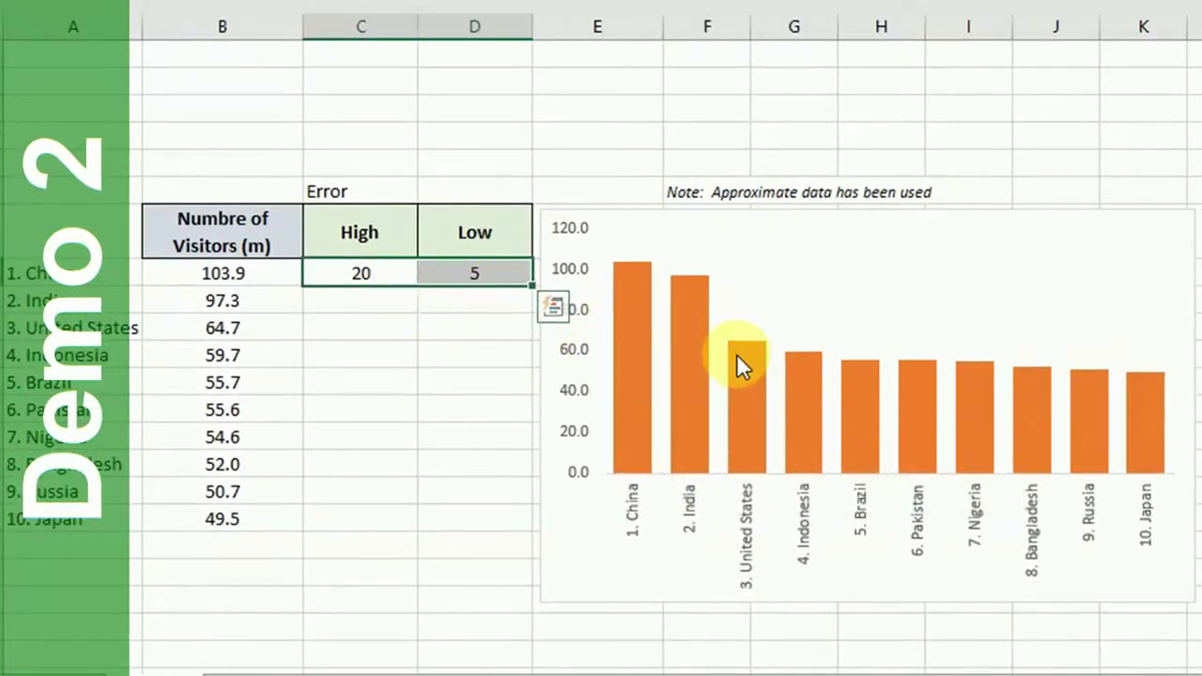
click(639, 393)
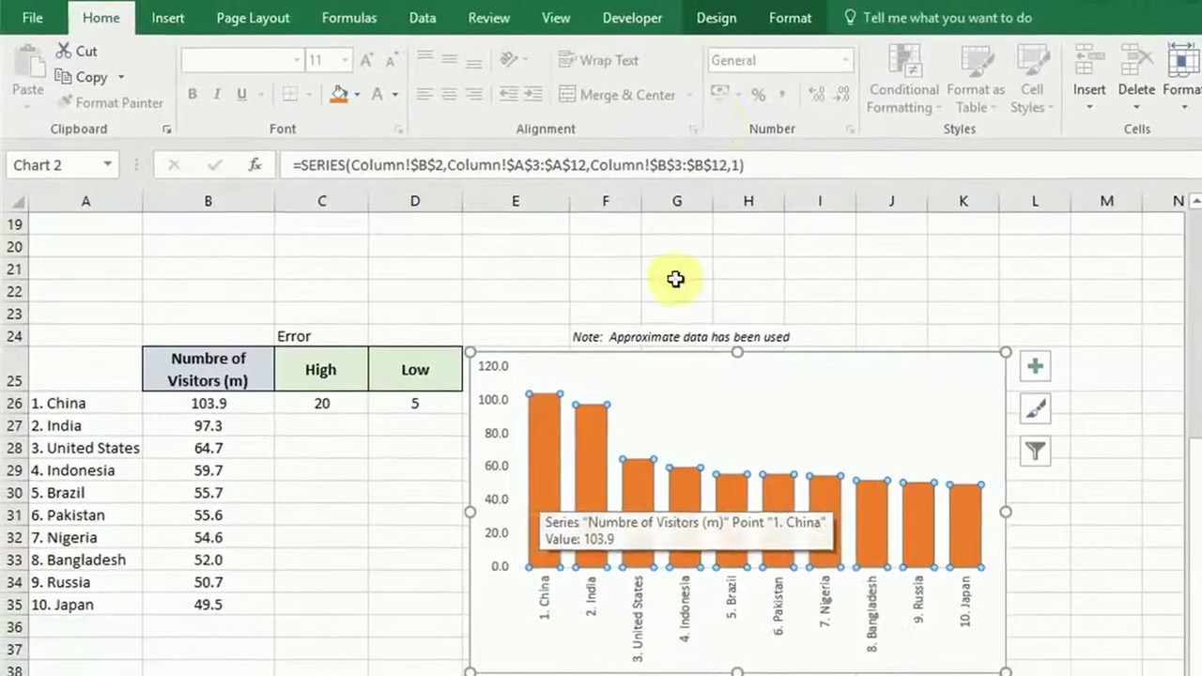
click(720, 19)
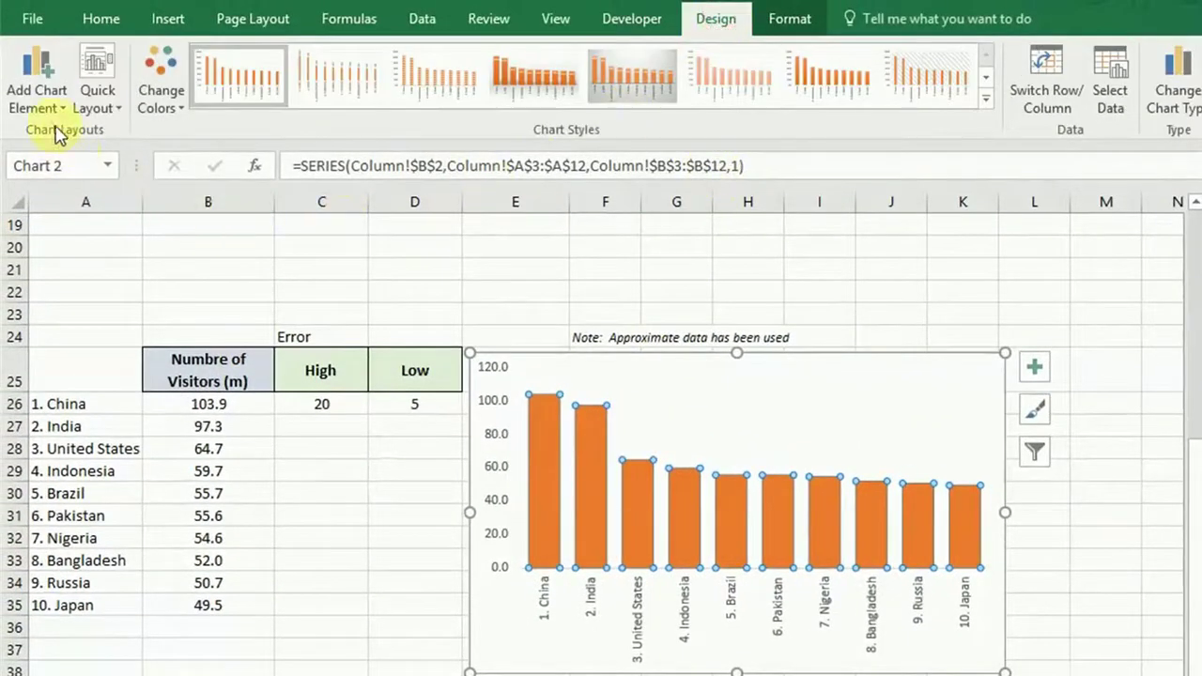
click(38, 98)
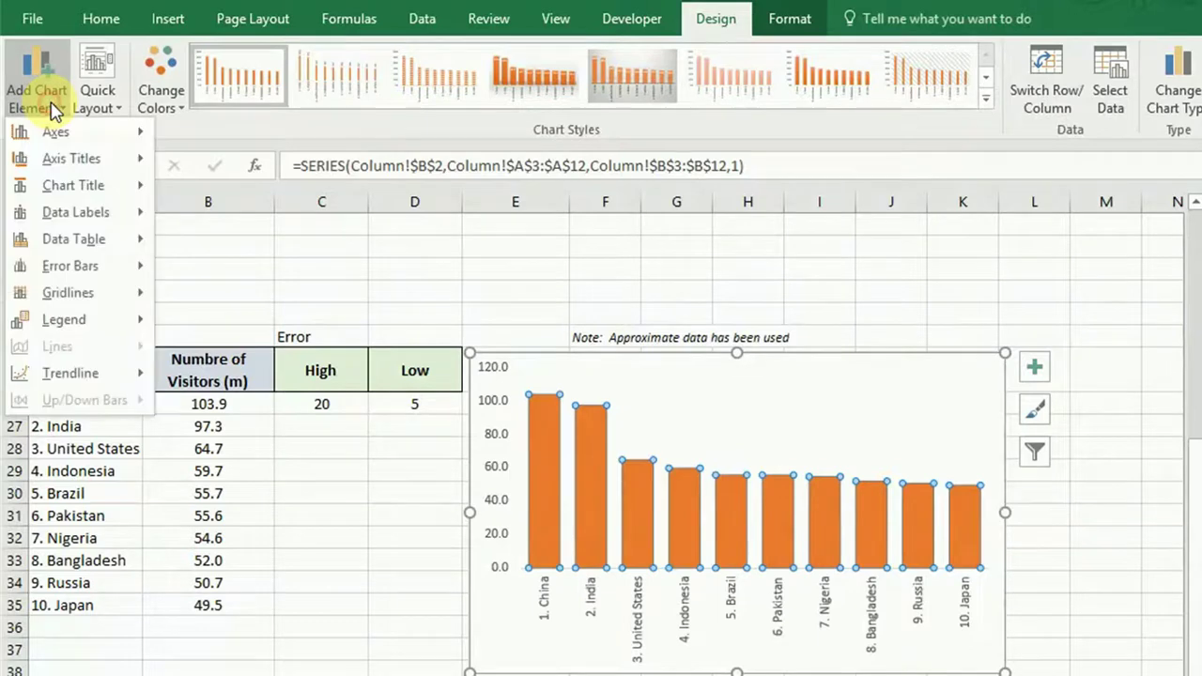
click(67, 266)
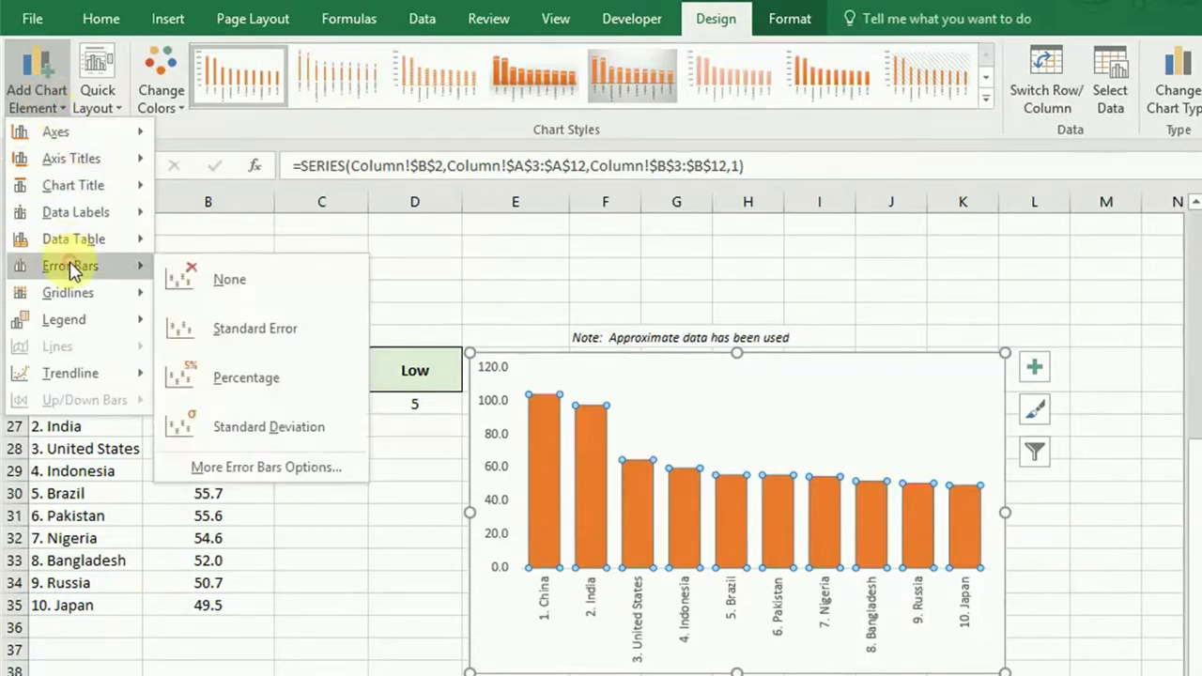
click(254, 466)
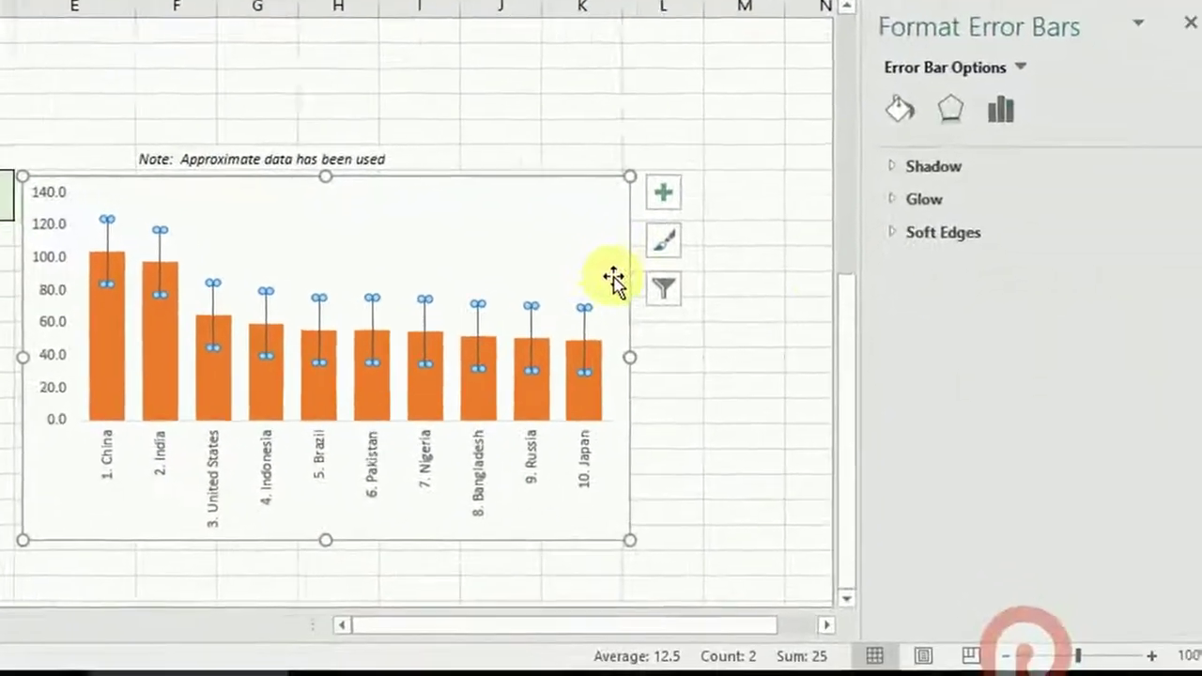
Switch the second chart's vertical error amount to custom and open its value settings.
click(985, 100)
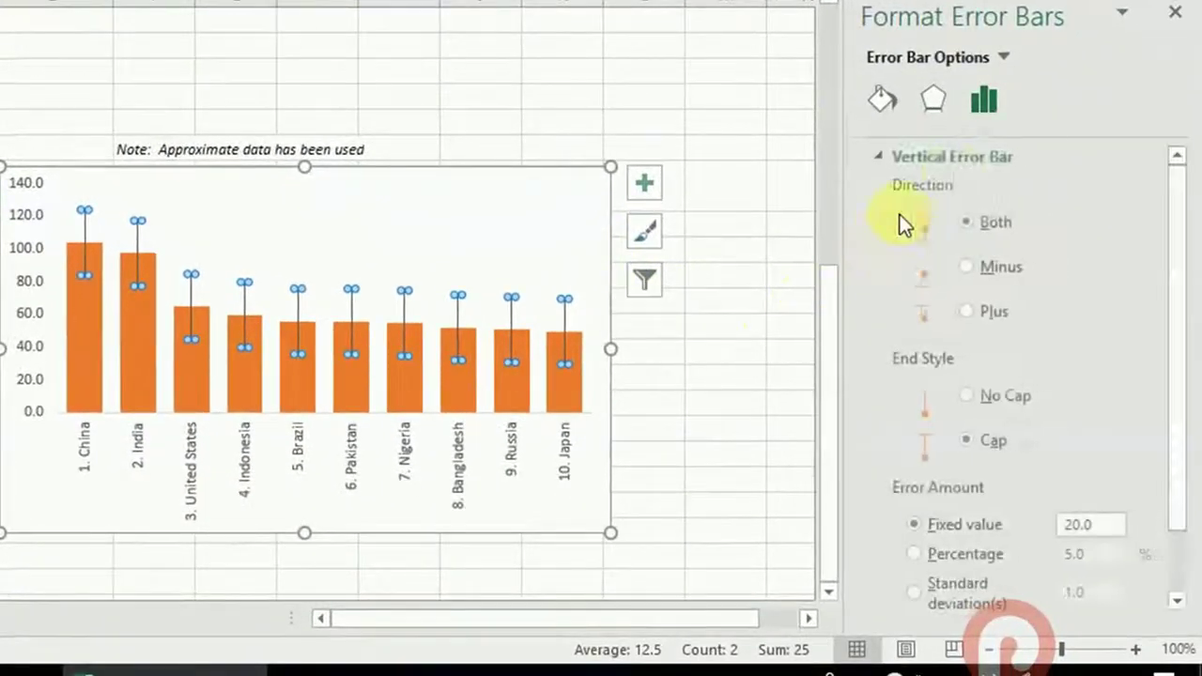
drag(1175, 247, 1183, 438)
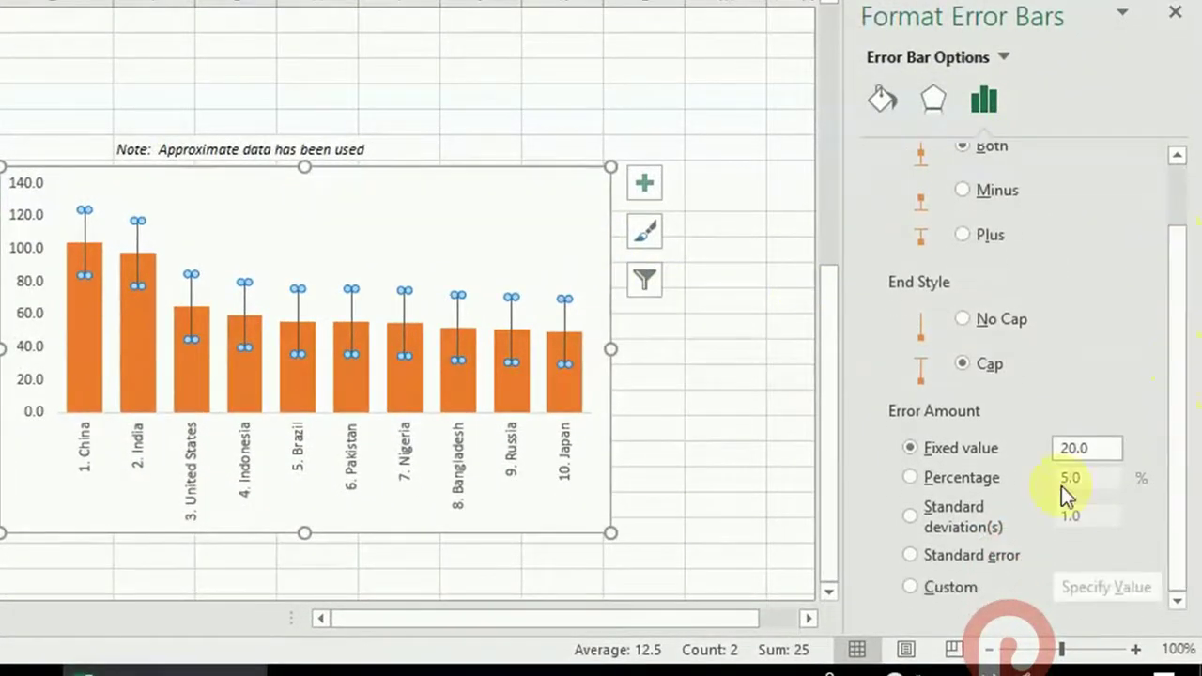
click(956, 585)
click(1086, 587)
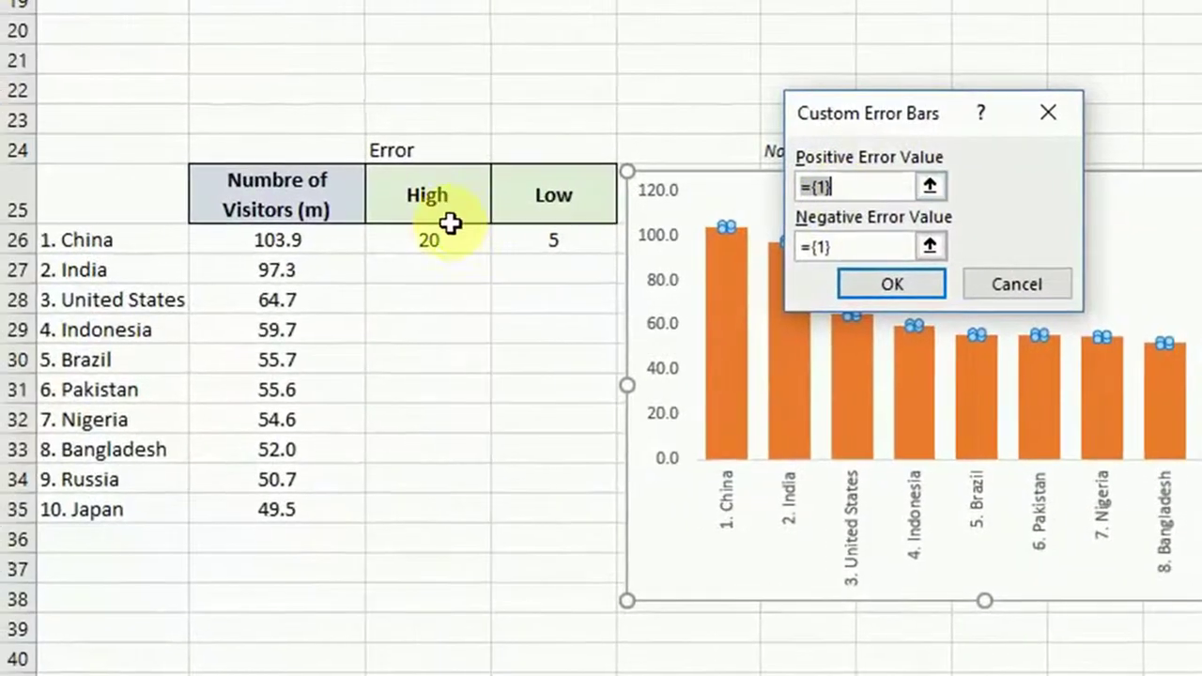
Use the single High cell C26 as the positive error value and the Low cell D26 as the negative one.
click(442, 235)
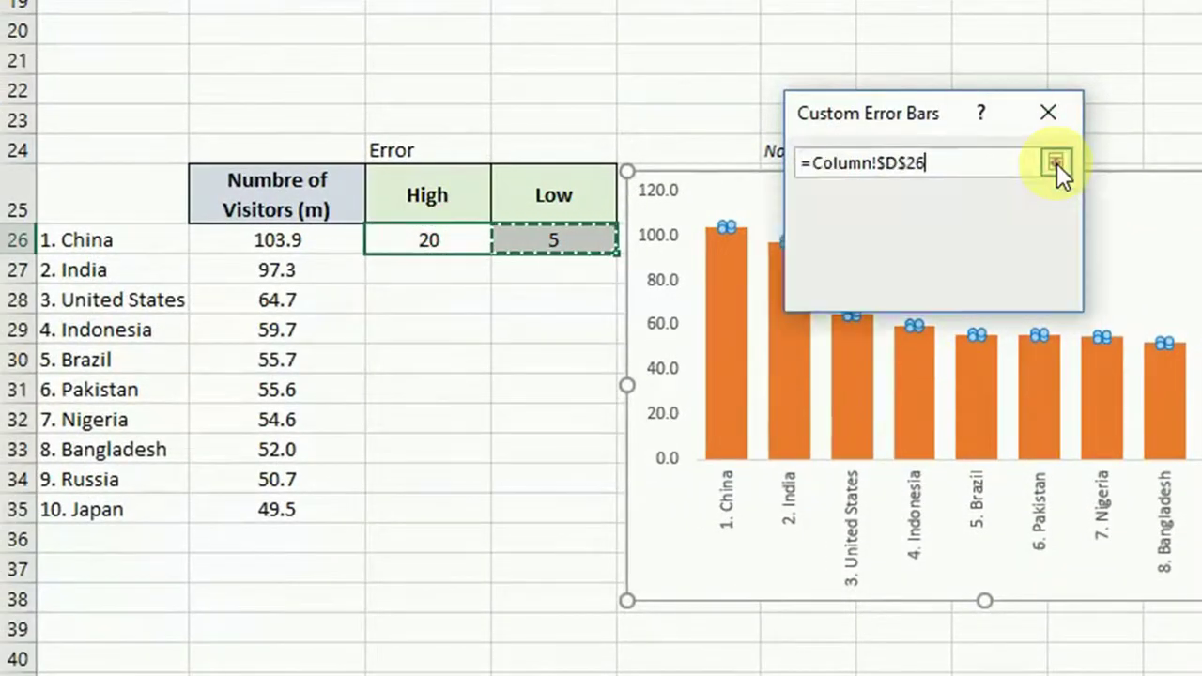
click(1057, 163)
click(930, 246)
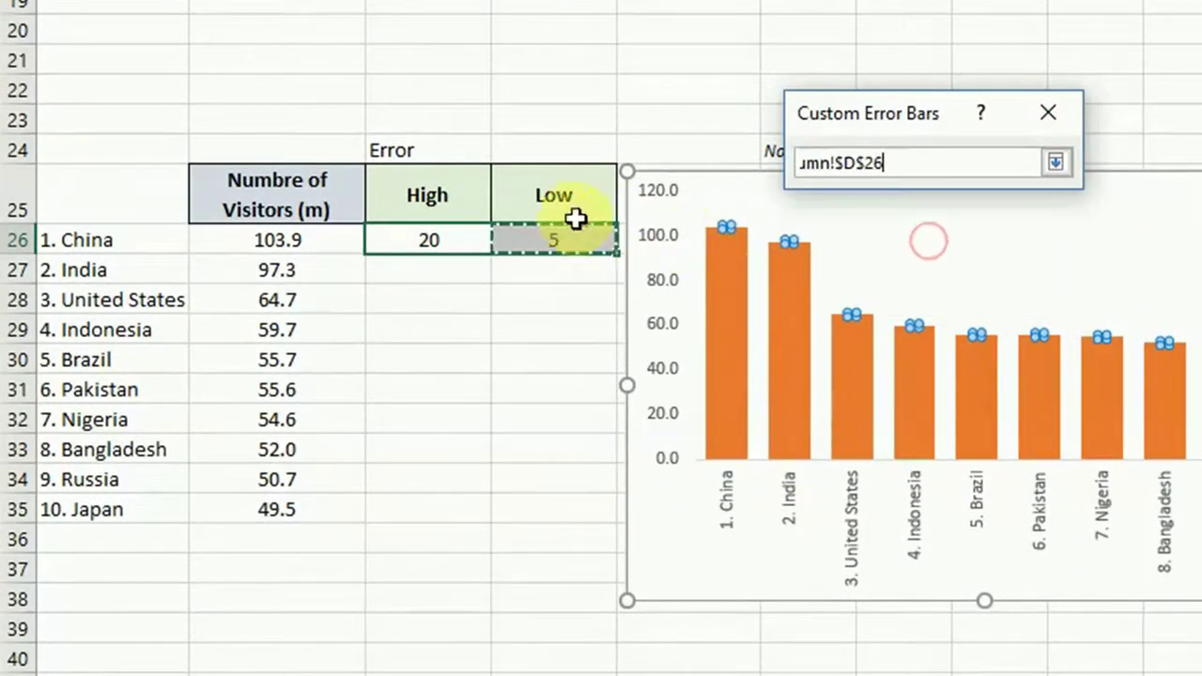
click(545, 237)
click(1055, 161)
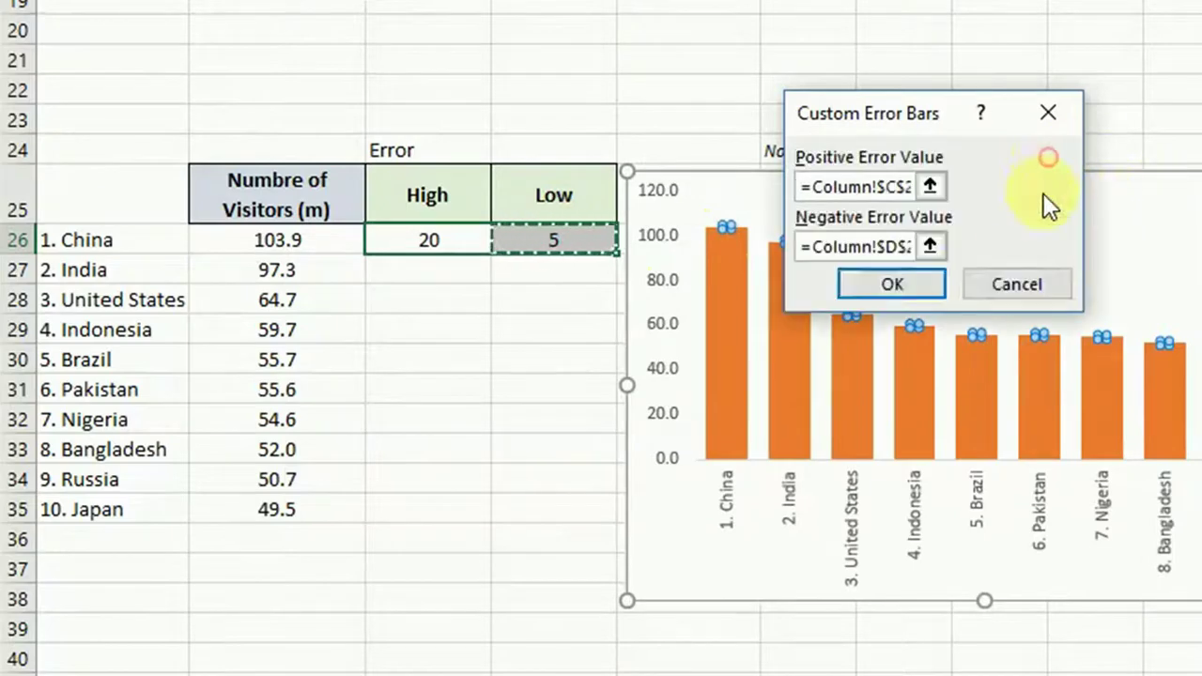
click(910, 283)
drag(402, 230, 577, 239)
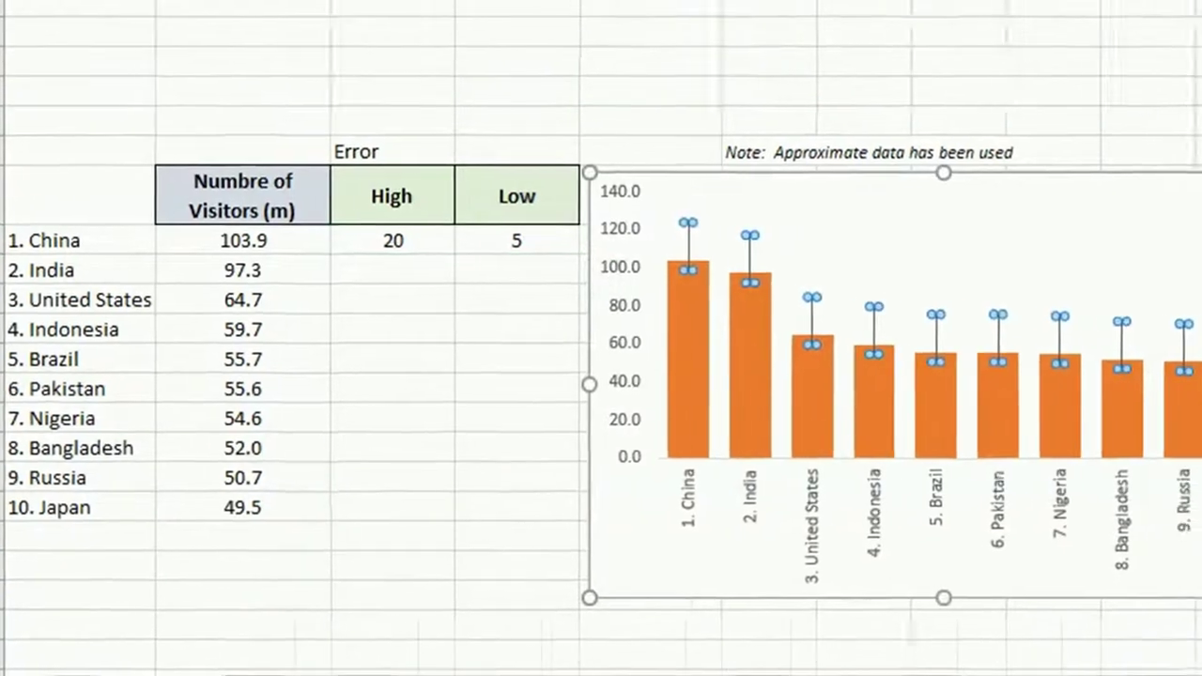
Change the end style of the second chart's error bars to No Cap.
double_click(969, 350)
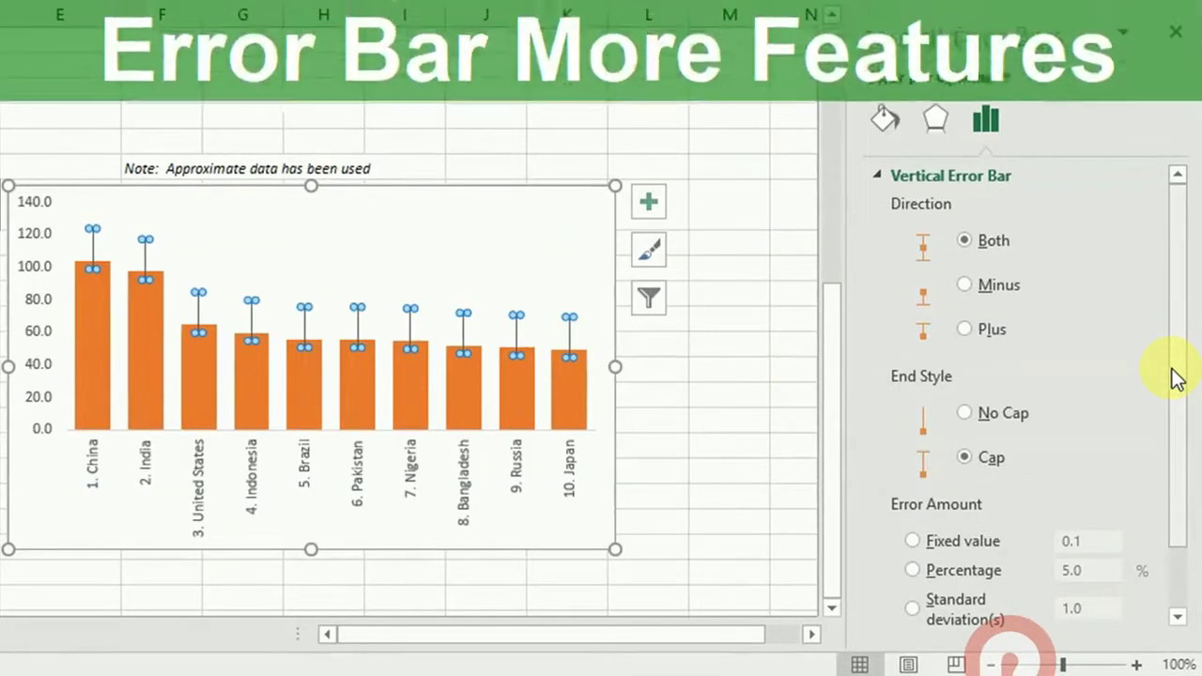
click(592, 319)
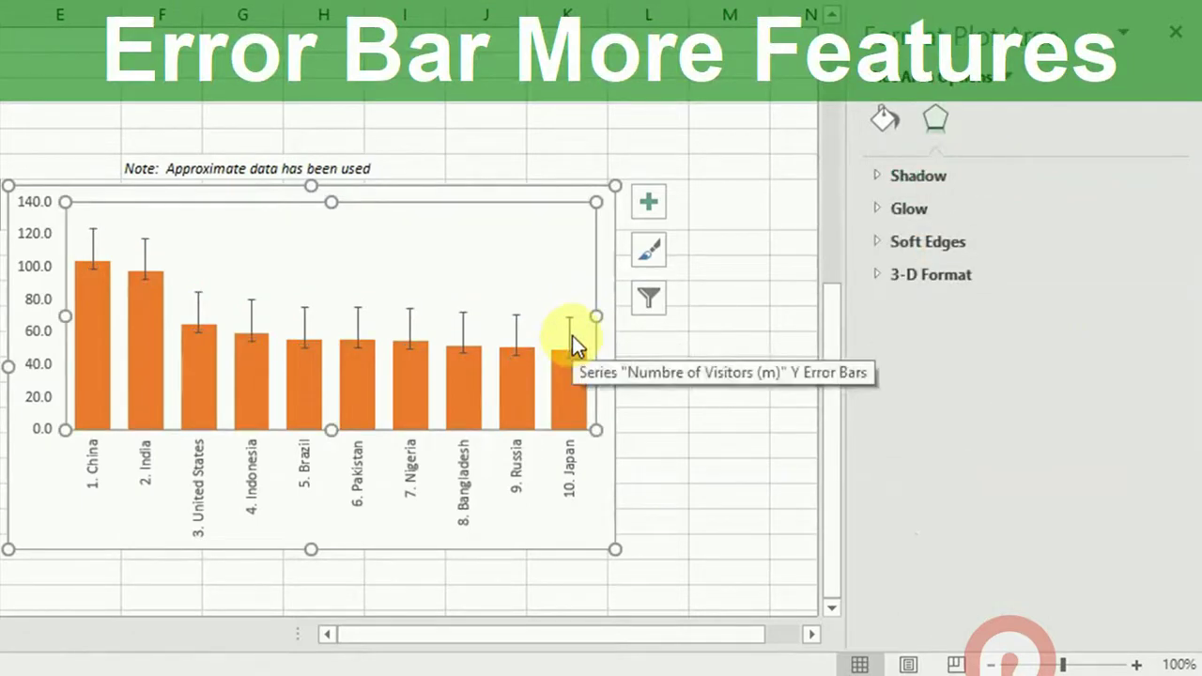
click(572, 335)
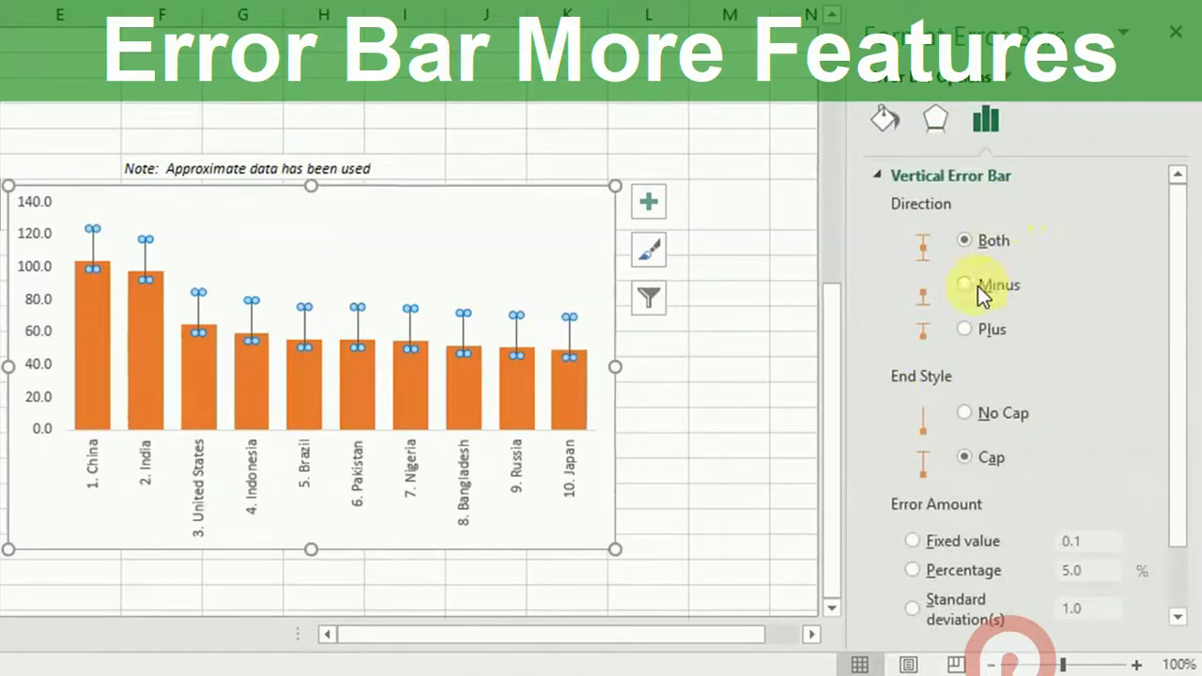
click(965, 414)
click(695, 347)
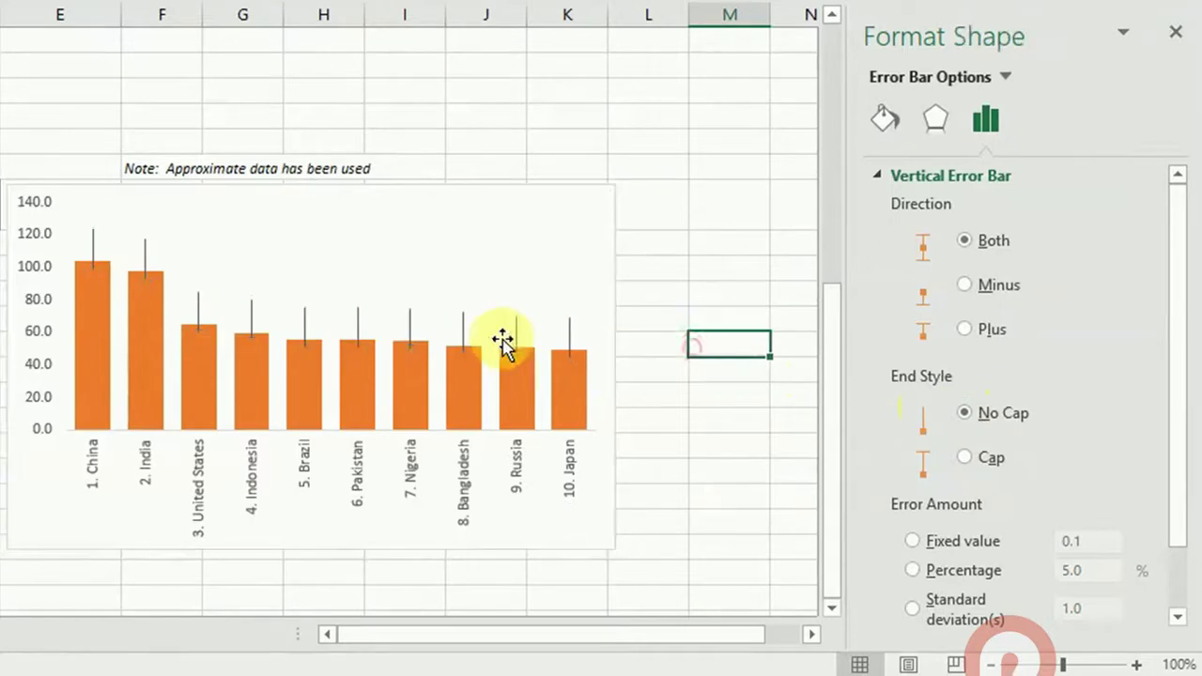
Switch the second chart's error bars to a fixed-value error amount of 5.
click(570, 331)
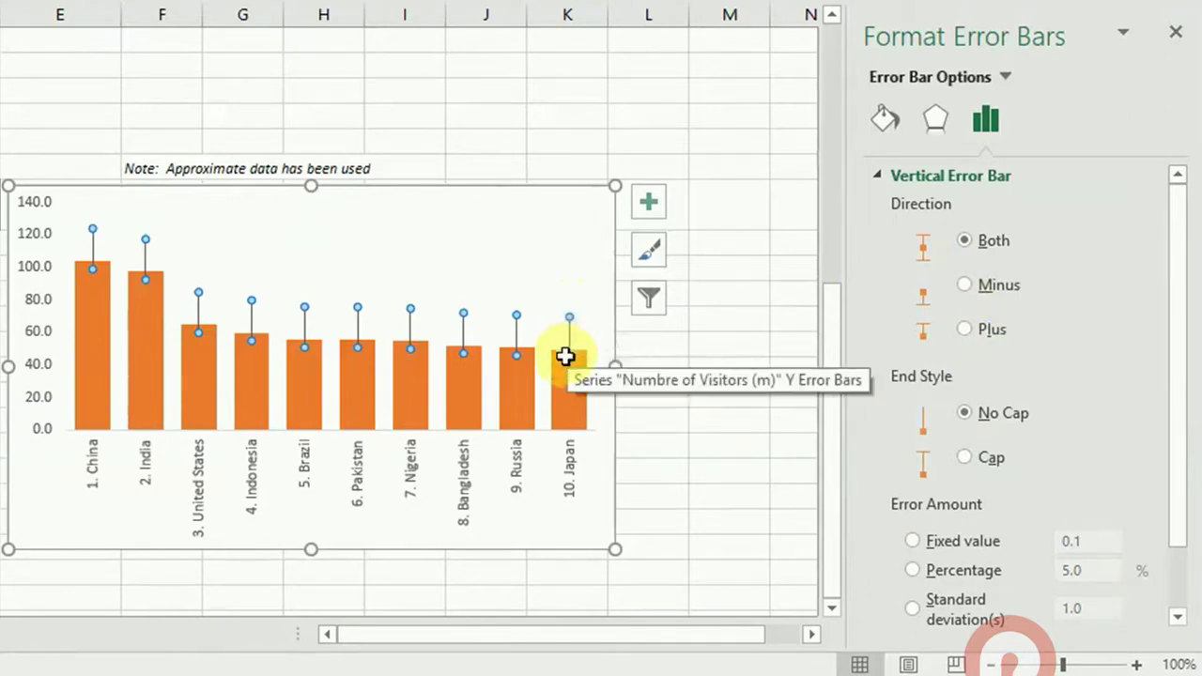
mouse_move(563, 382)
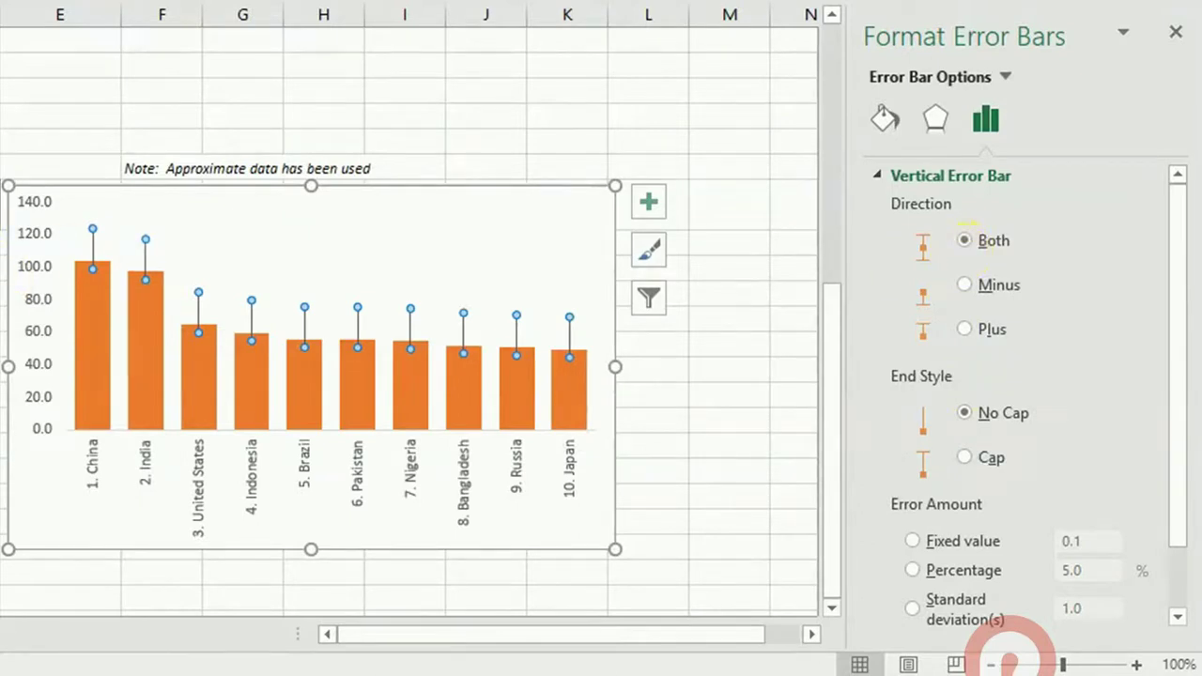
click(912, 542)
double_click(1071, 541)
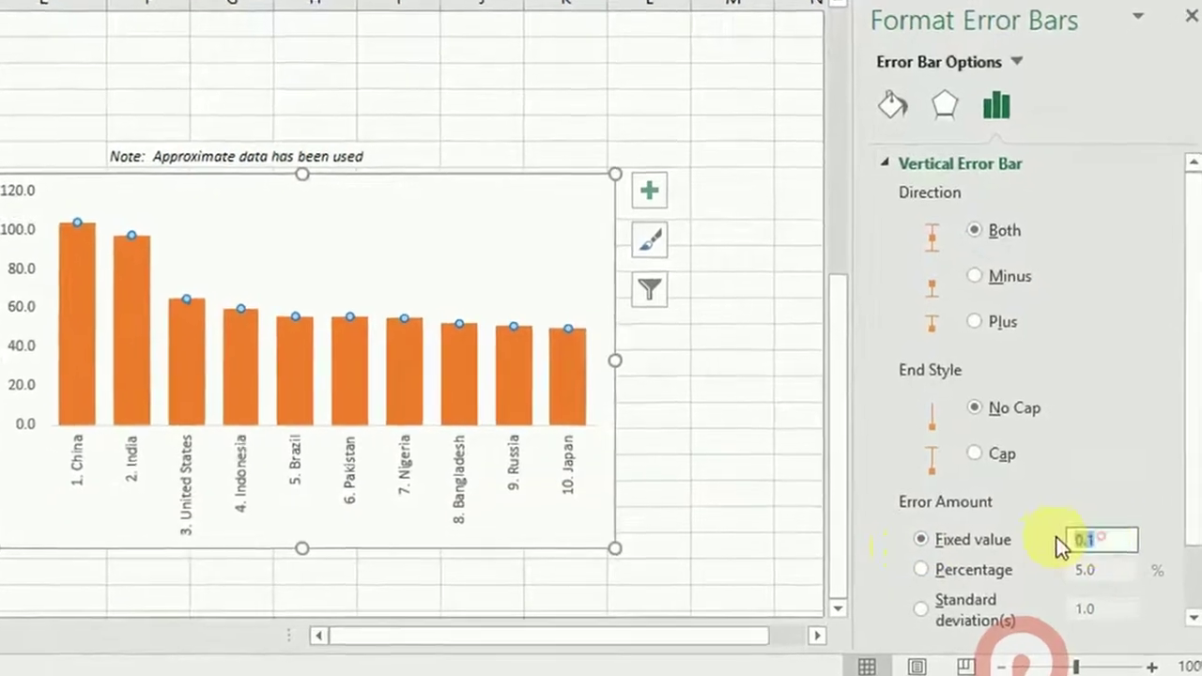
text(5)
key(Return)
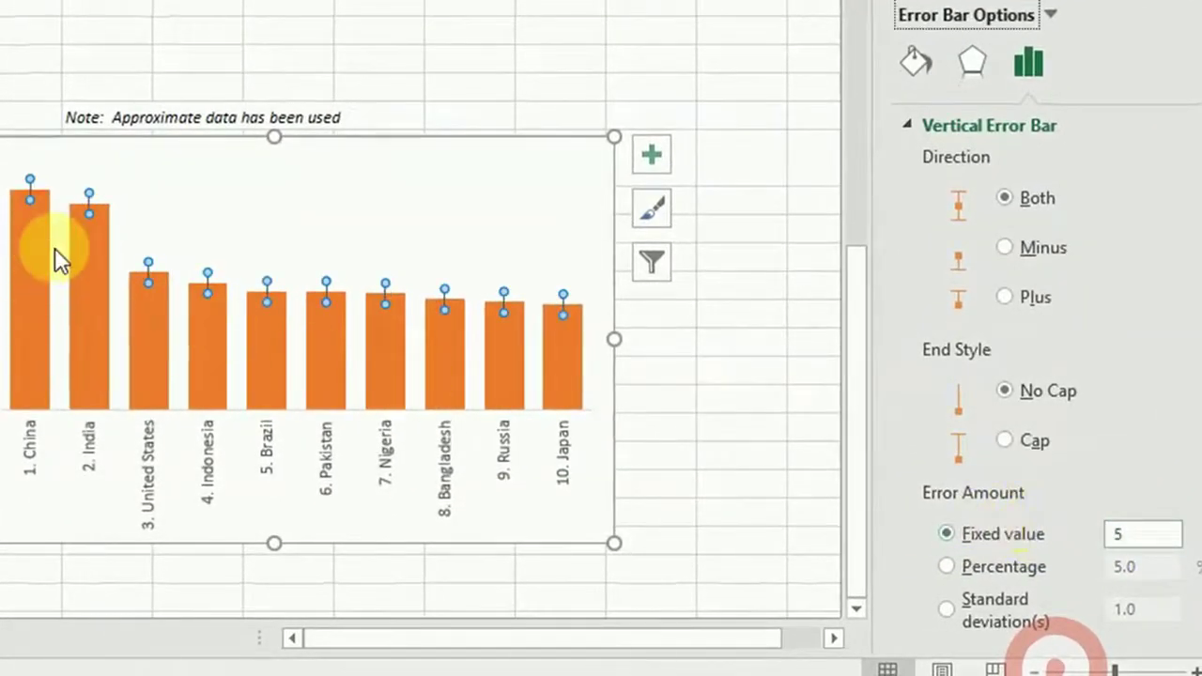
Set the fixed-value error amount of the second chart's error bars to 10.
double_click(1141, 535)
text(10)
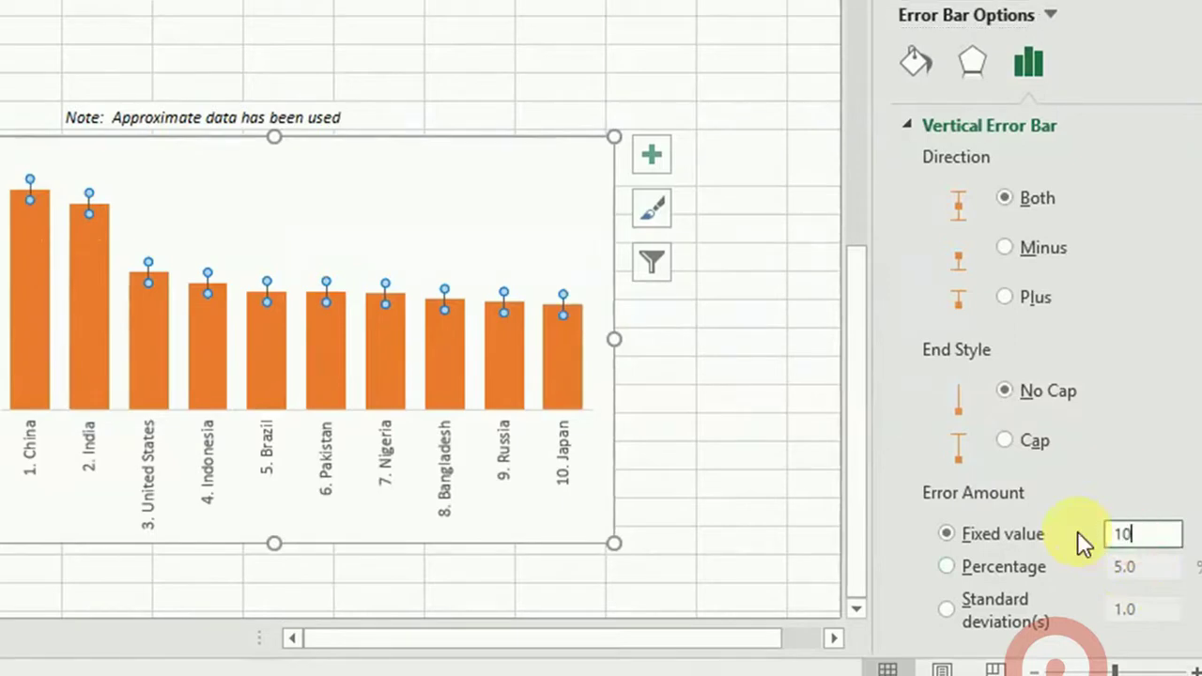
key(Return)
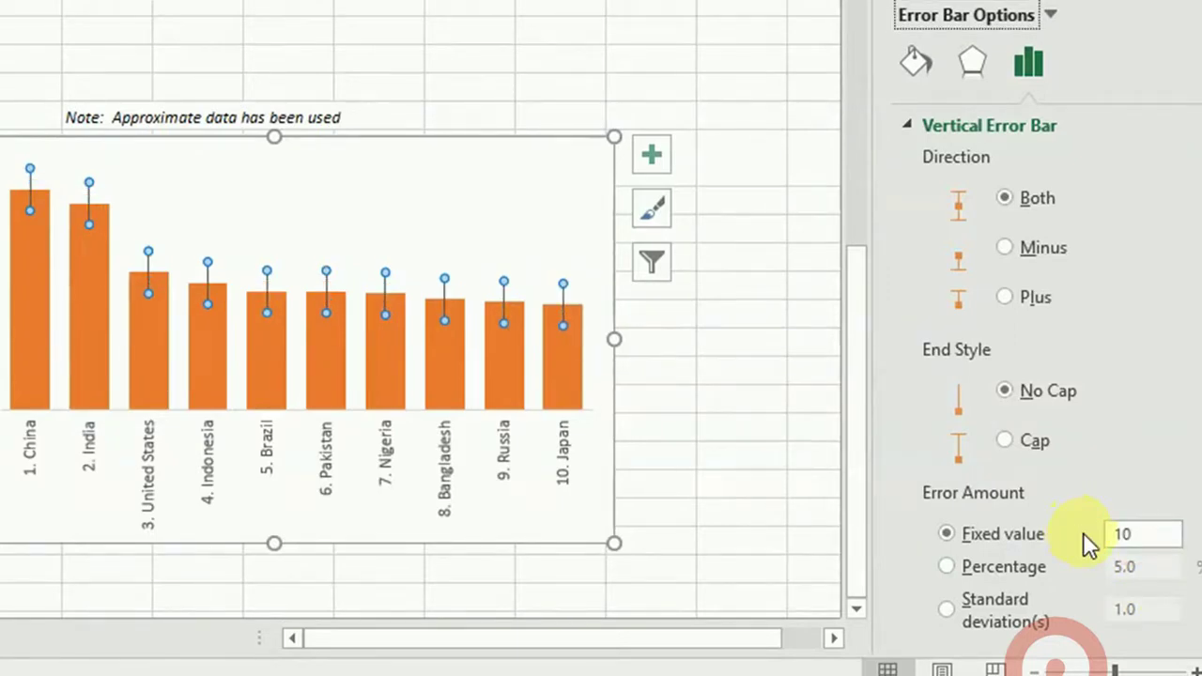
Switch the second chart's error bars to a 50 percent error amount and set their direction to Minus.
click(1011, 568)
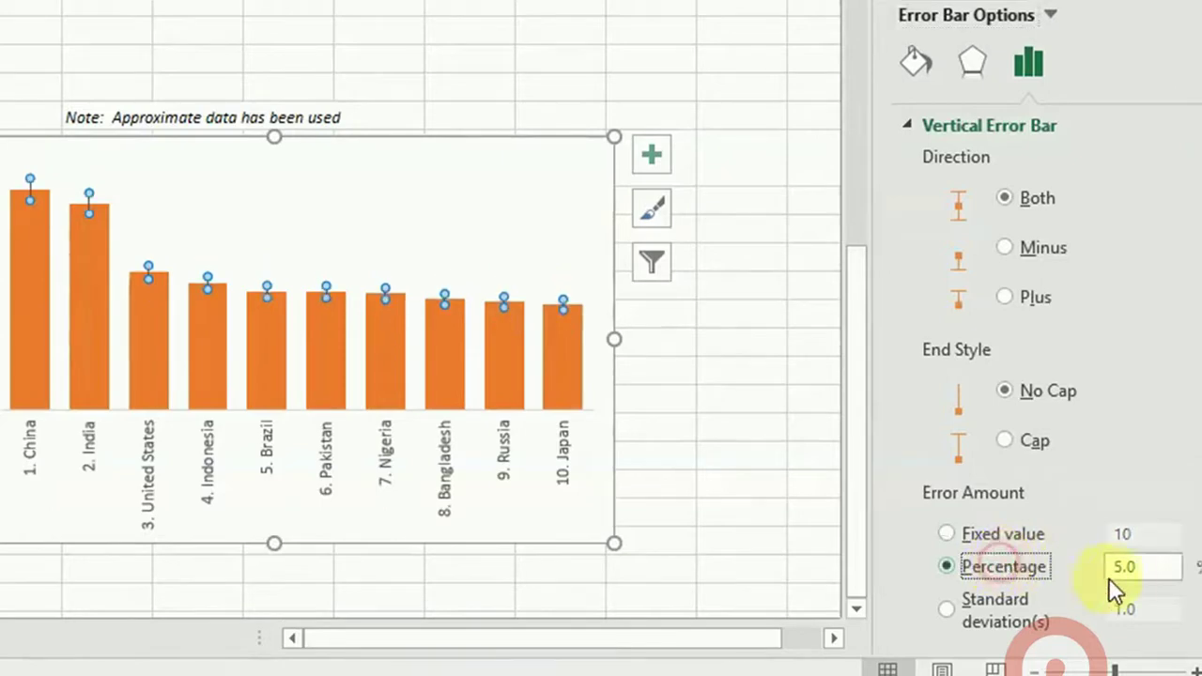
drag(1154, 566, 1090, 566)
text(50)
key(Return)
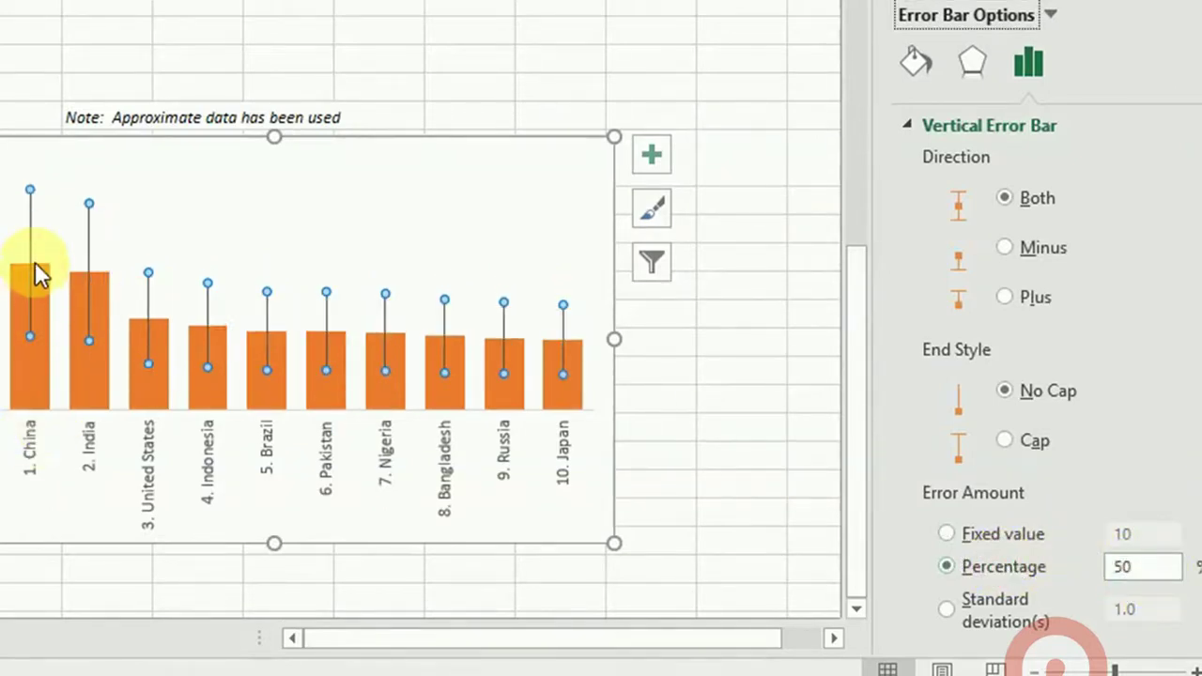
click(27, 205)
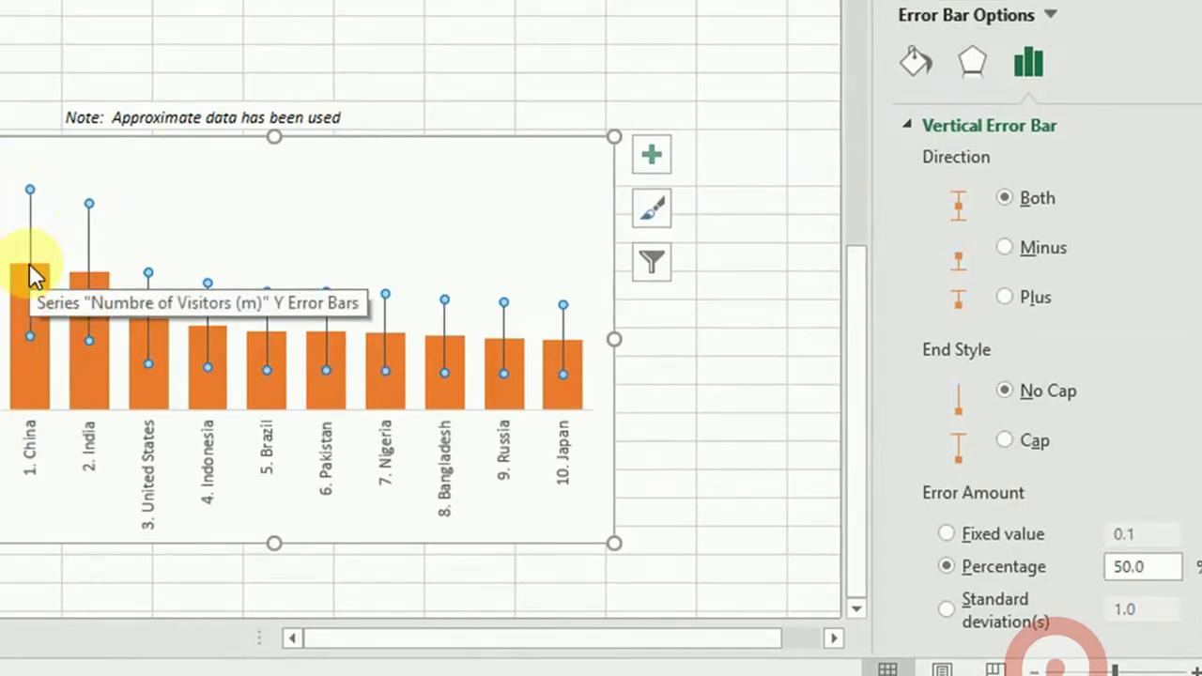
click(1019, 293)
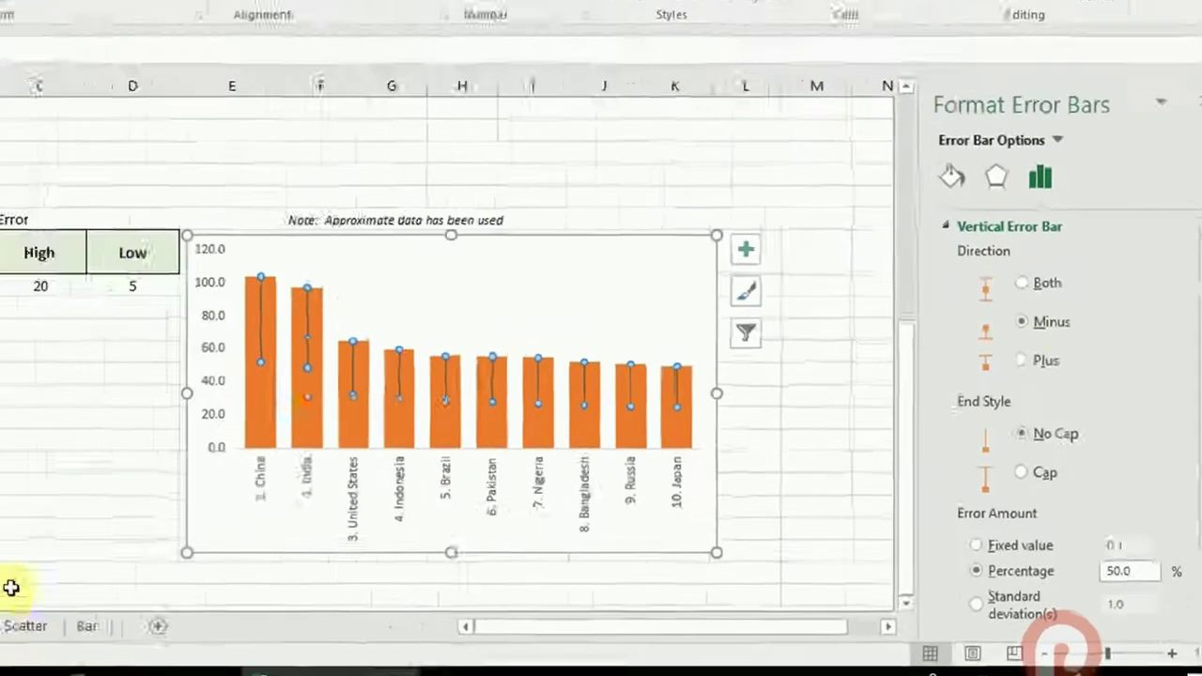
Add error bars to the visitors series of the line chart on the Line sheet.
click(172, 617)
click(685, 322)
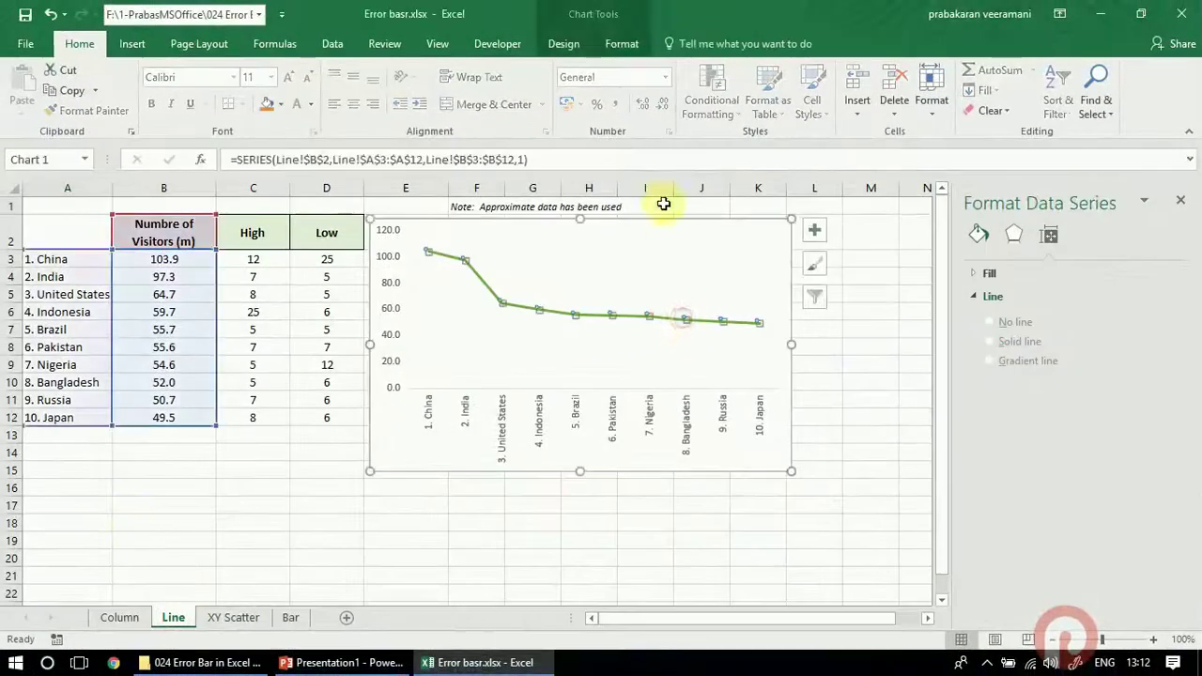
click(564, 44)
click(28, 102)
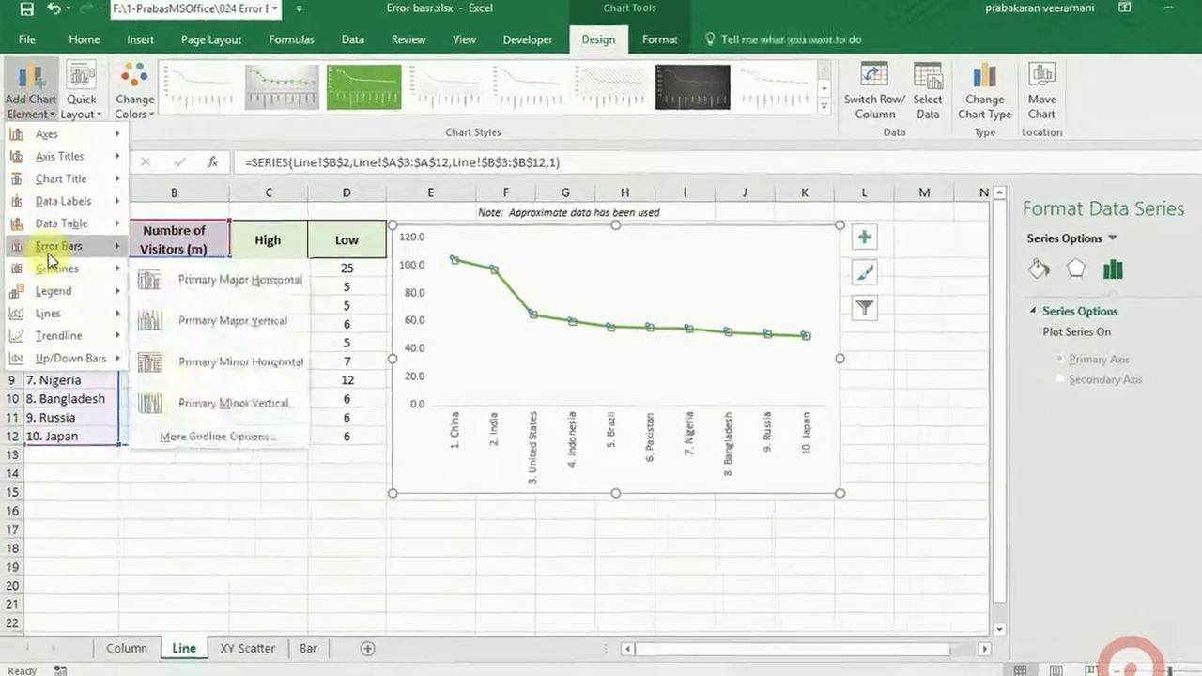
mouse_move(51, 251)
click(227, 378)
click(567, 545)
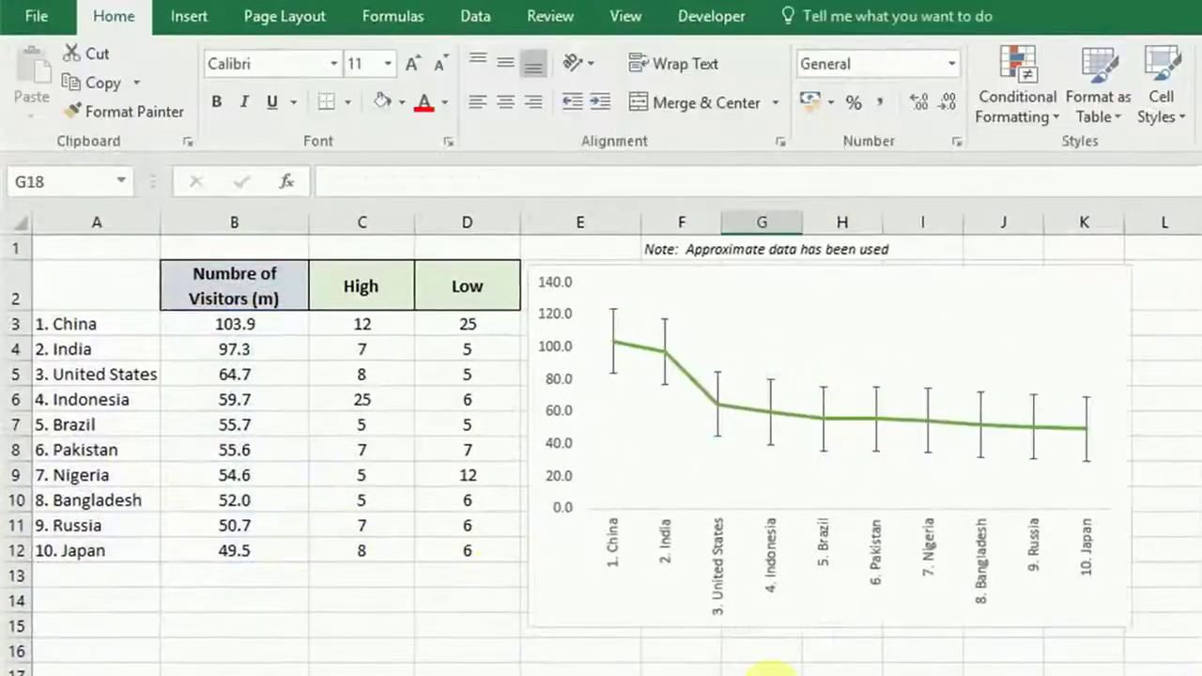
Switch the line chart's vertical error amount to custom and open its value settings.
double_click(718, 376)
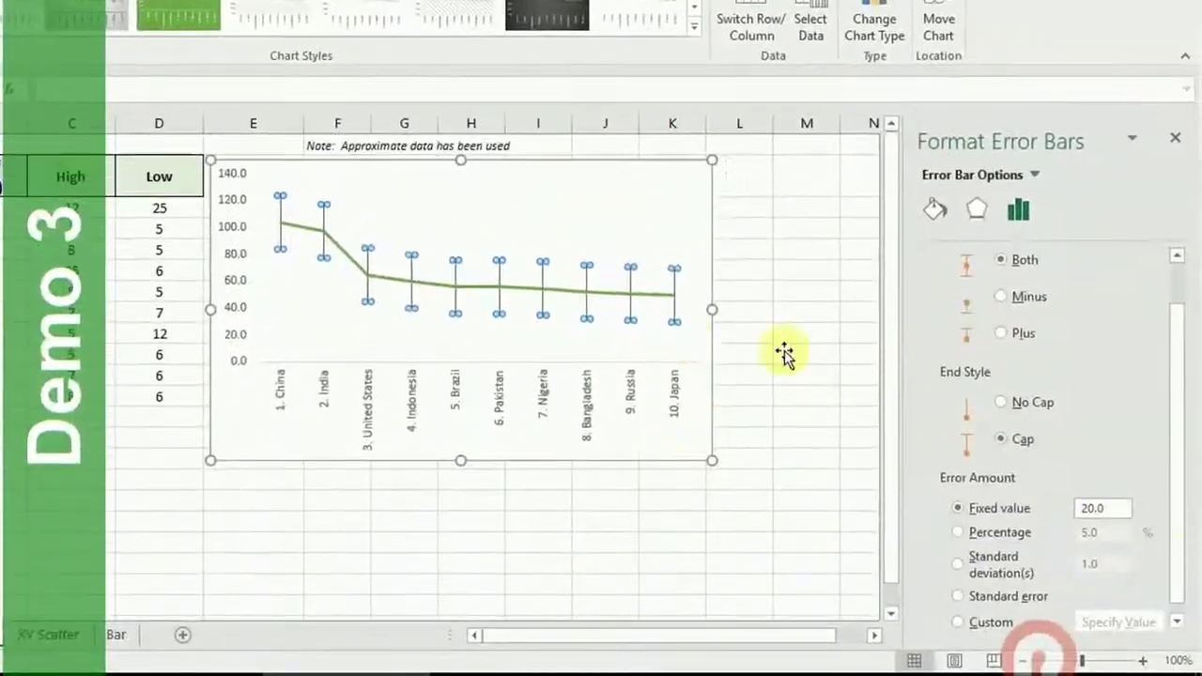
scroll(1173, 551, down, 1)
click(958, 610)
click(1119, 609)
Use the High range C3:C12 as the line chart's positive error values and the Low range D3:D12 as the negative ones.
click(422, 275)
drag(76, 209, 73, 396)
click(510, 258)
click(422, 317)
drag(159, 208, 160, 396)
click(511, 258)
click(413, 348)
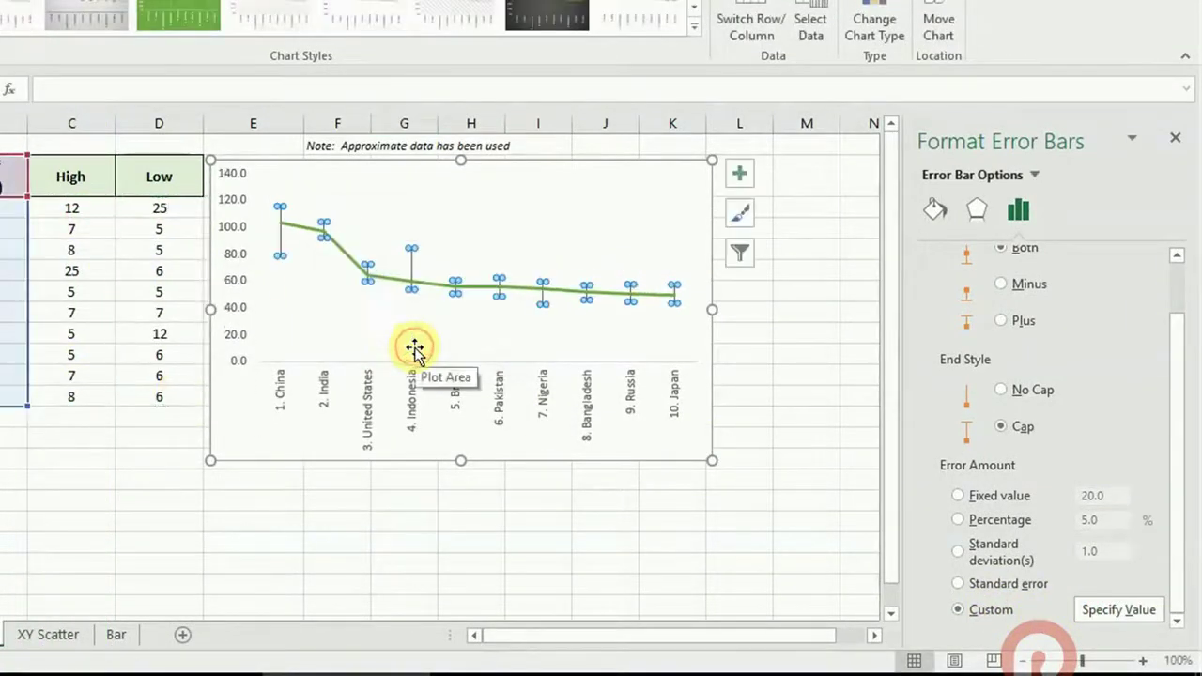
click(395, 500)
Add error bars to the visitors series of the scatter chart on the XY Scatter sheet.
click(53, 635)
click(250, 432)
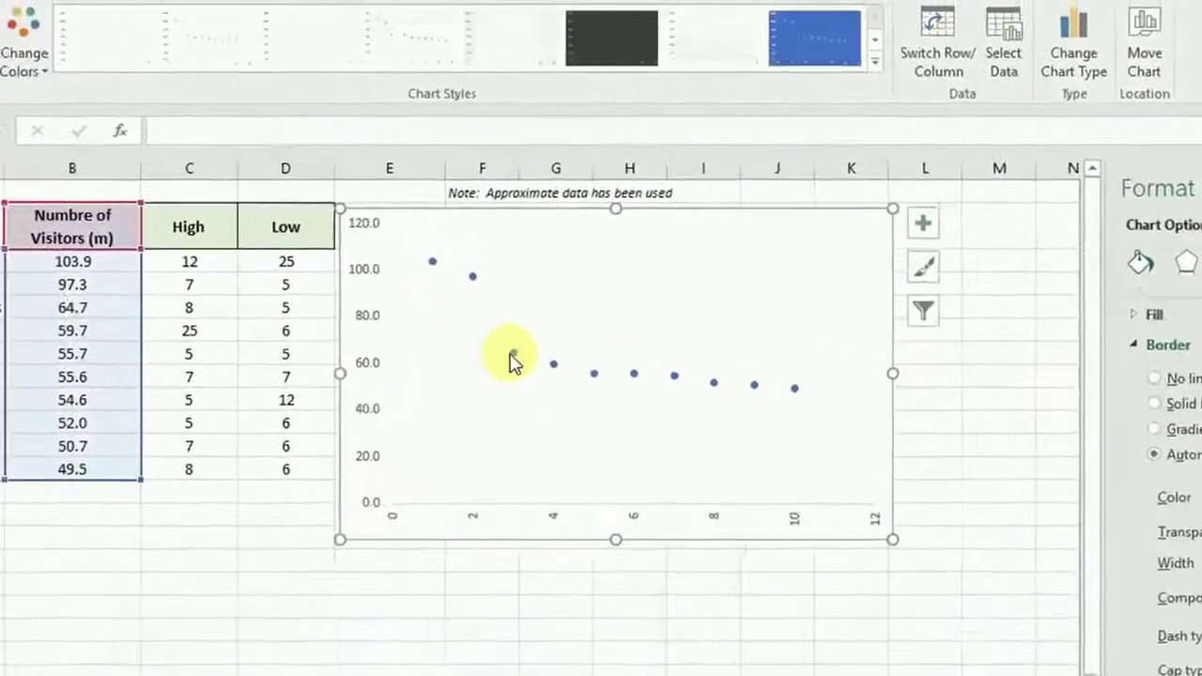
click(512, 359)
click(47, 105)
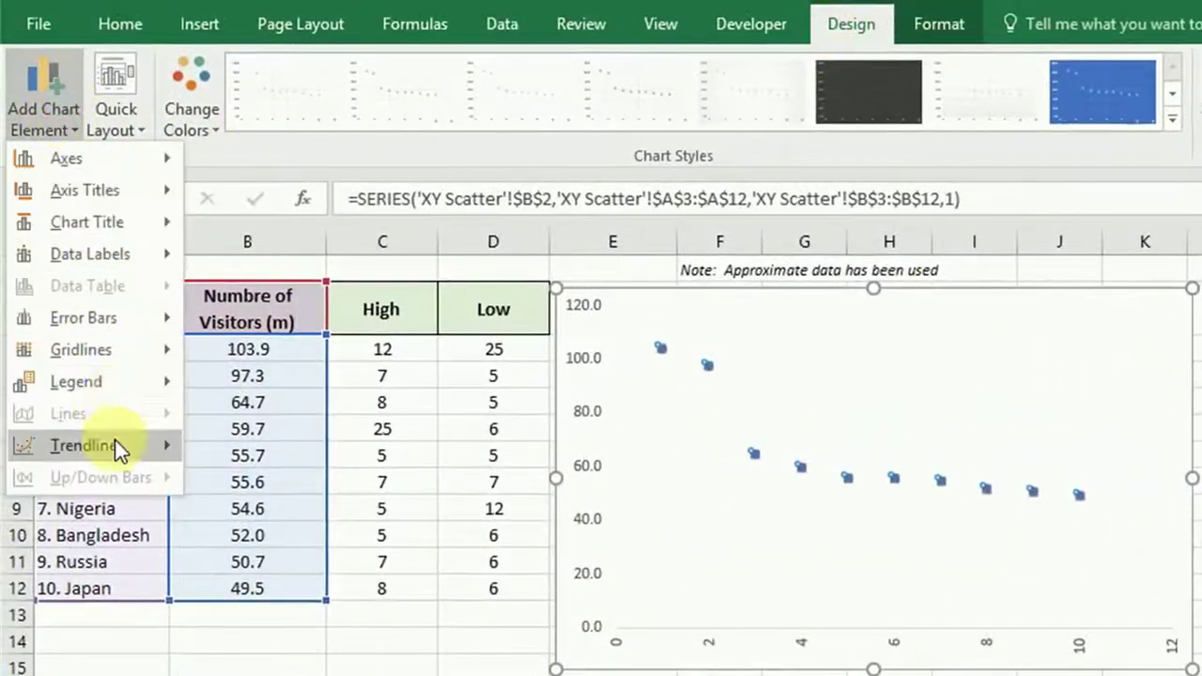
mouse_move(116, 324)
click(289, 557)
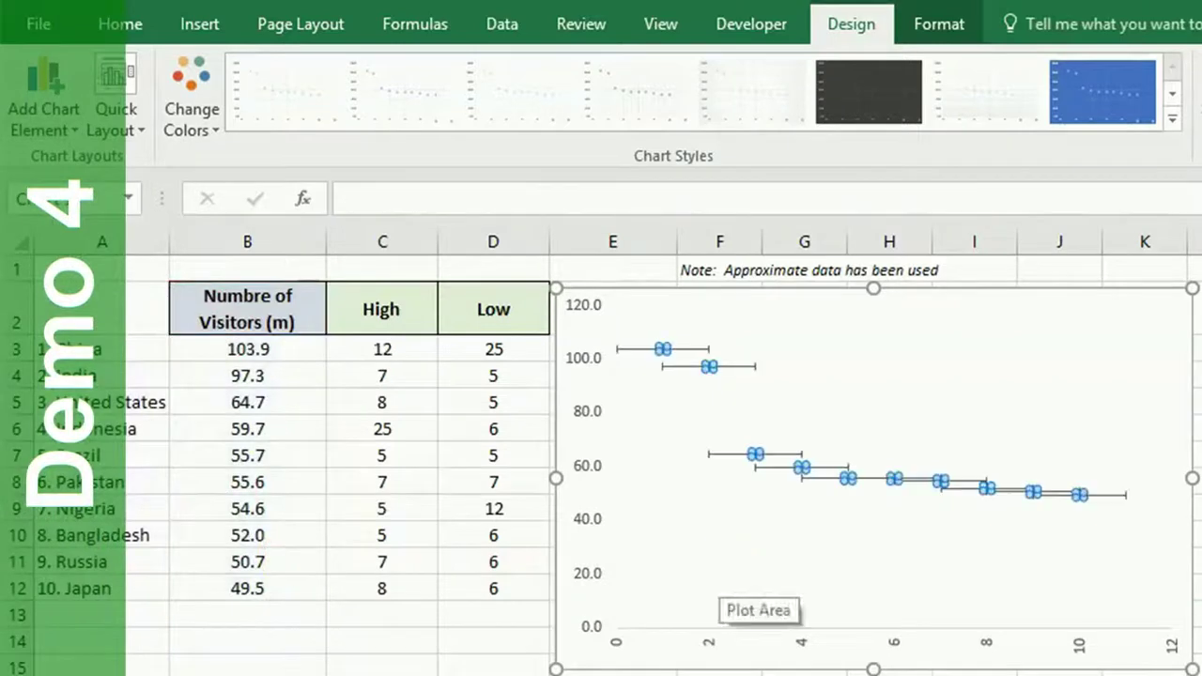
click(971, 465)
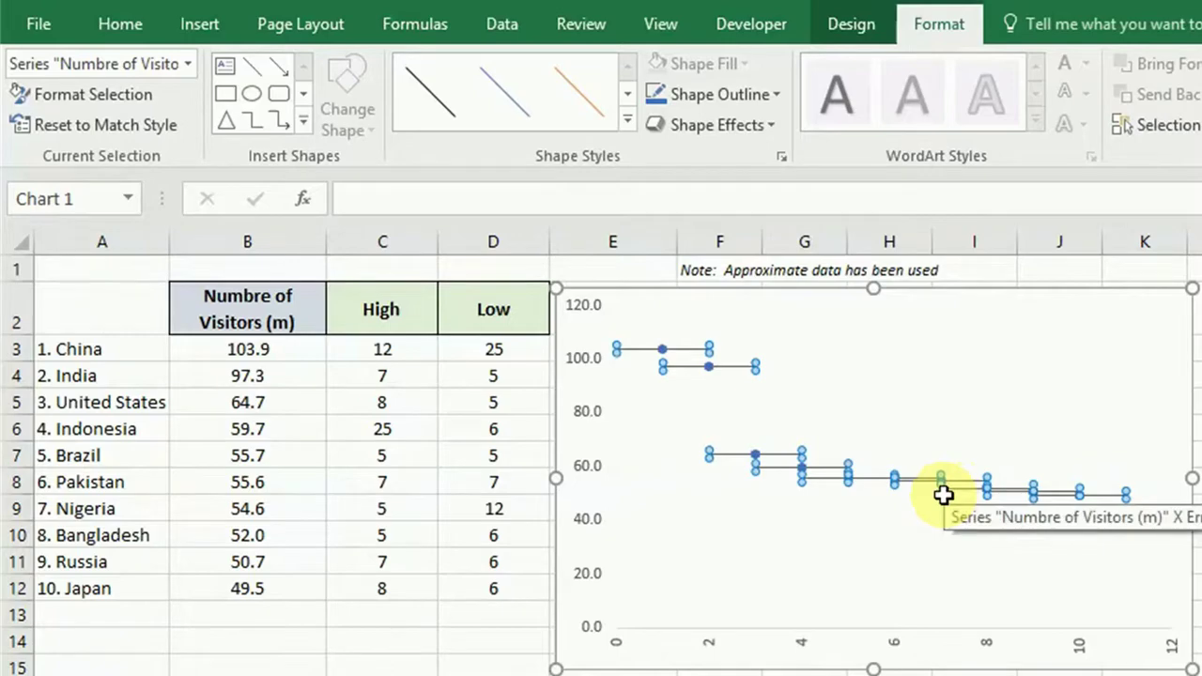
click(476, 536)
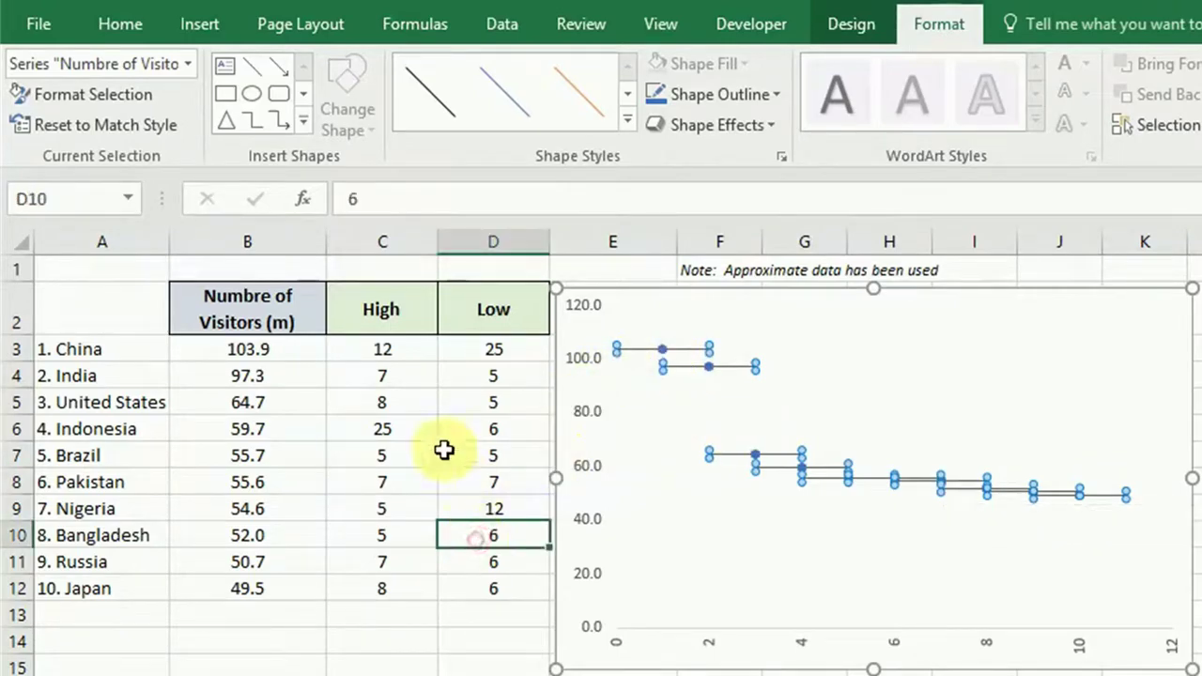
drag(414, 352, 494, 562)
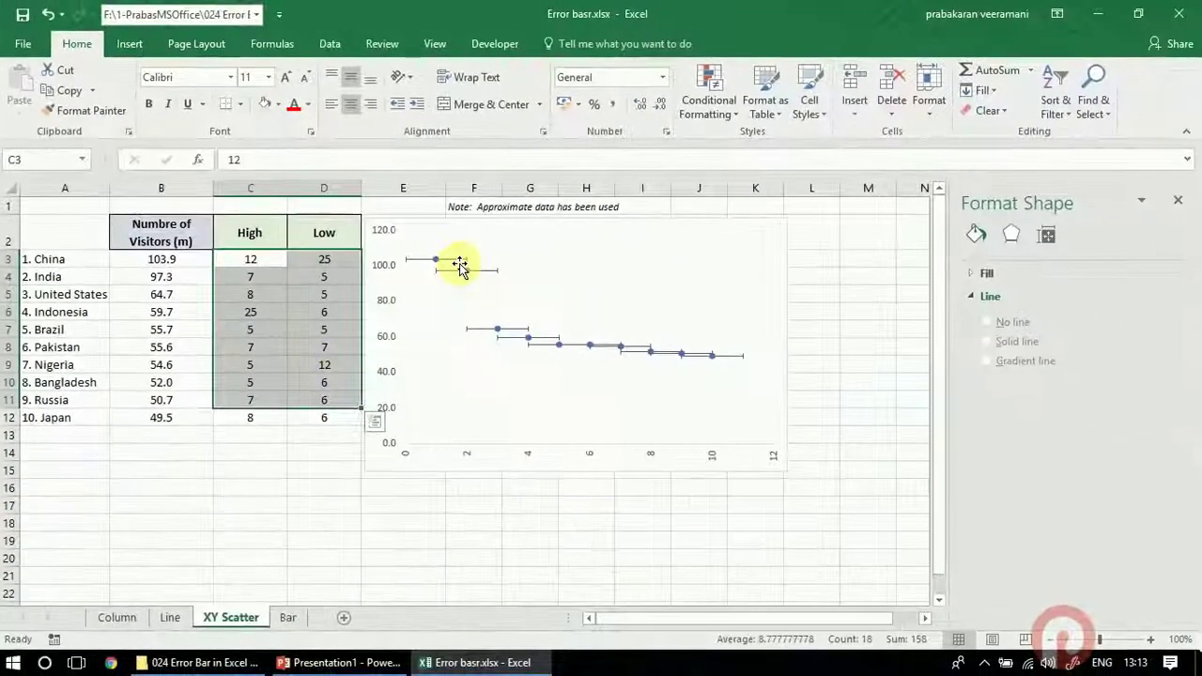
Try fixed values of 5 and 2 for the scatter chart's horizontal error bars.
click(460, 262)
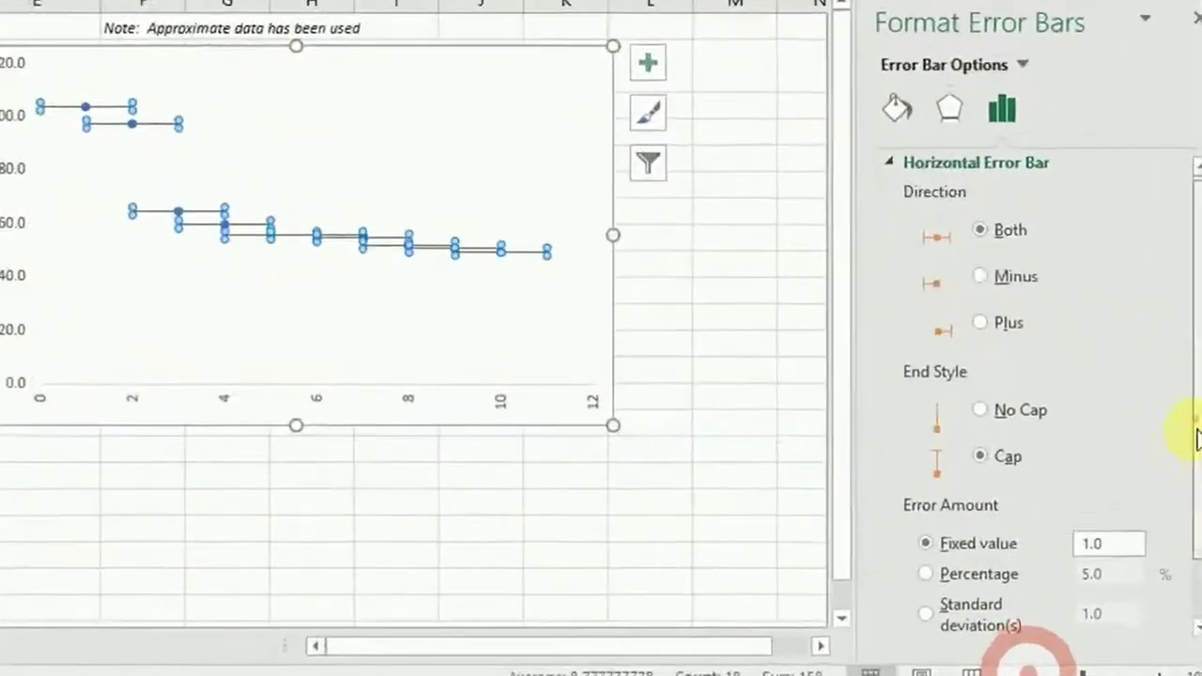
drag(1180, 477, 1180, 513)
click(1047, 510)
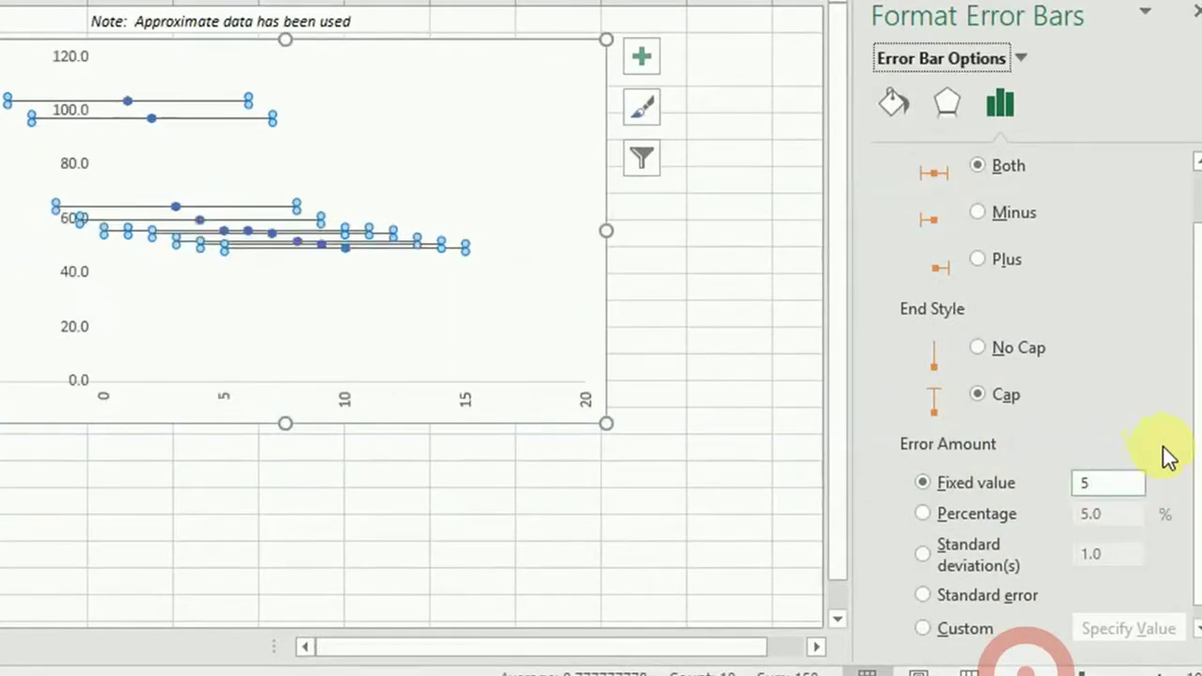
double_click(1101, 483)
text(2)
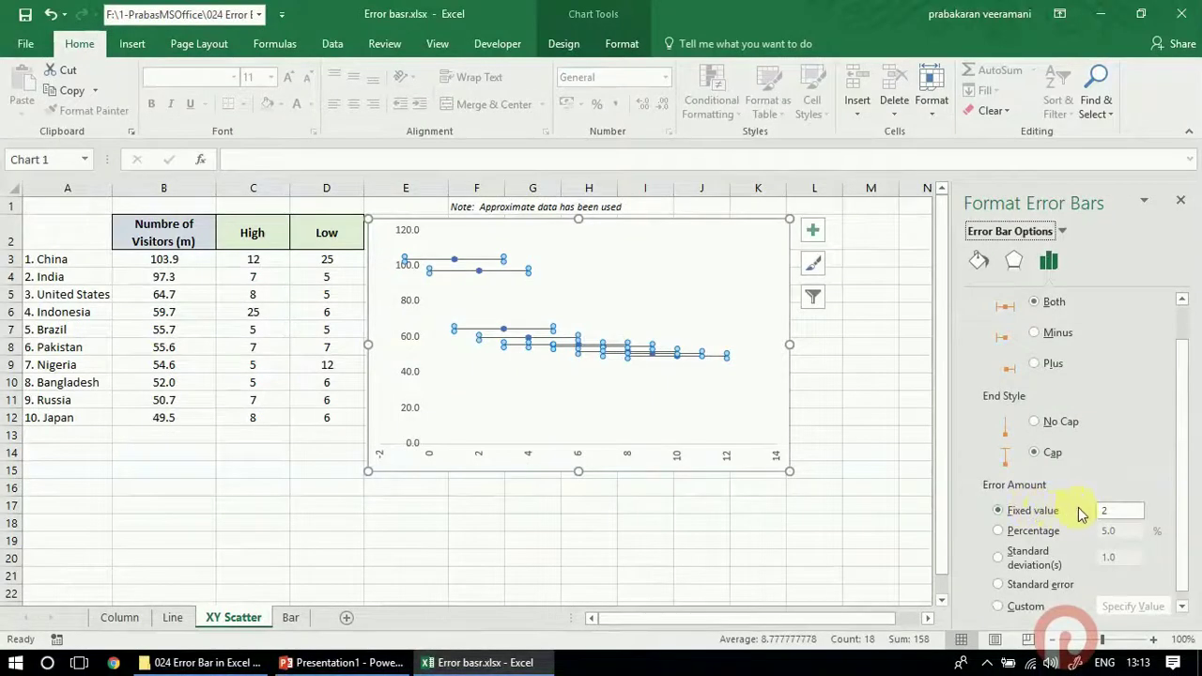
Set the fixed value of the scatter chart's horizontal error bars to 0.5.
double_click(1102, 509)
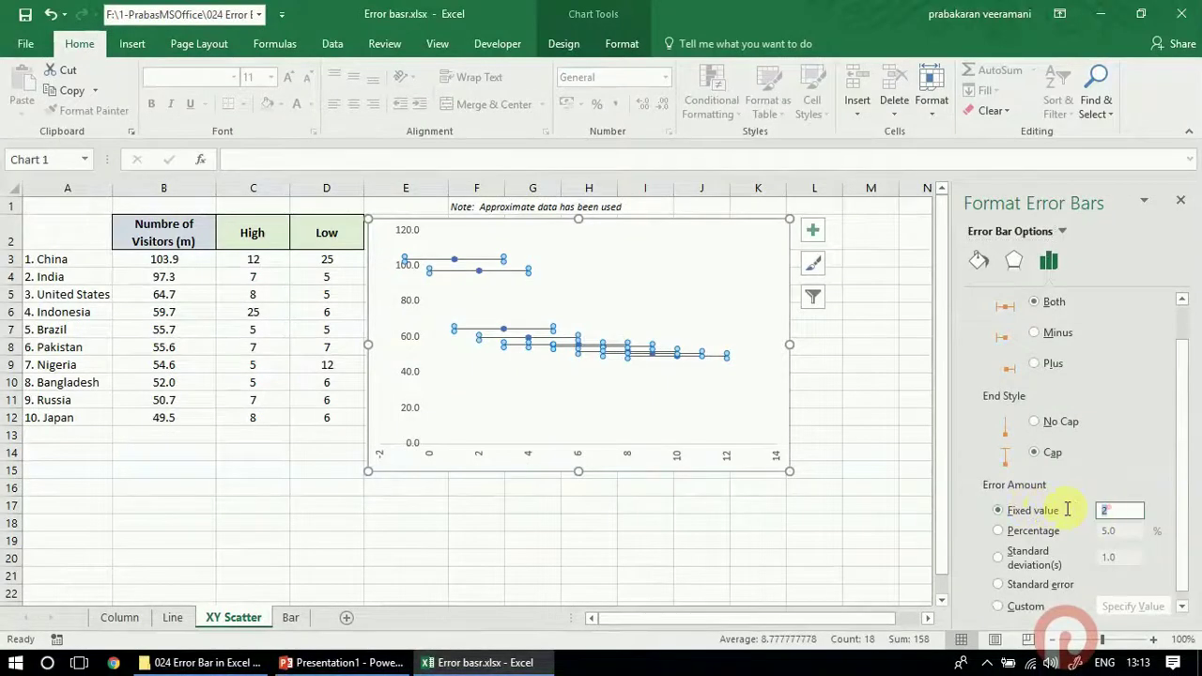
text(.5)
key(Return)
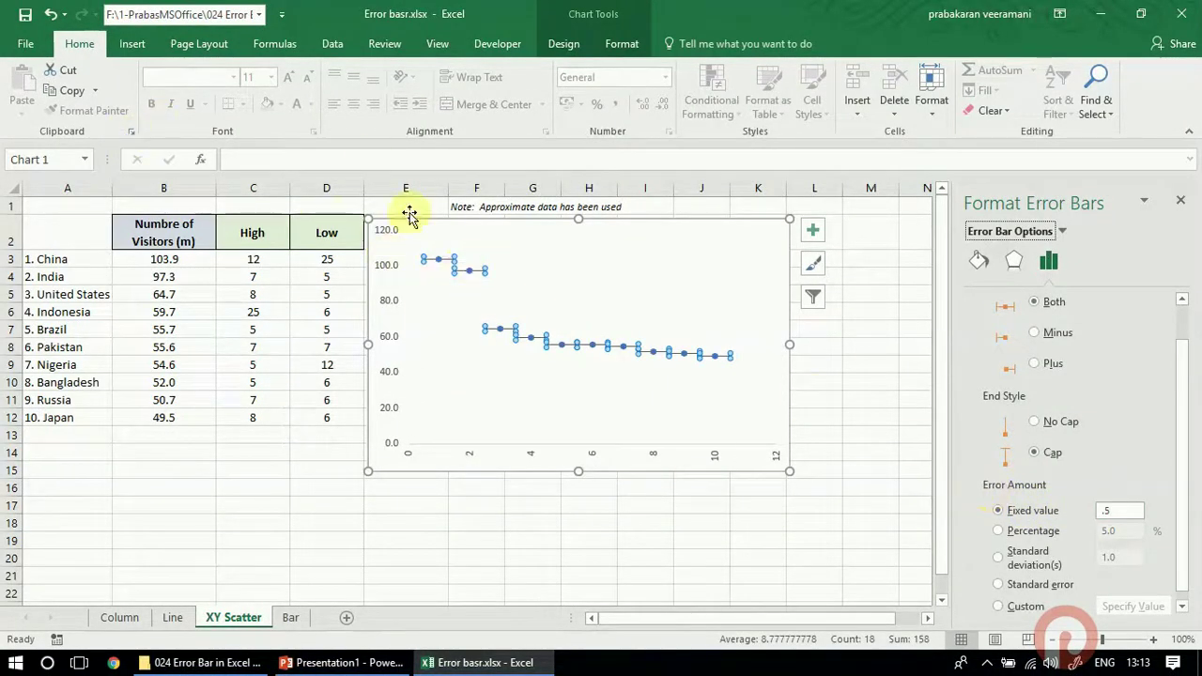
Select the scatter series' Y error bars and raise their fixed value step by step from 2 to 5.
click(559, 45)
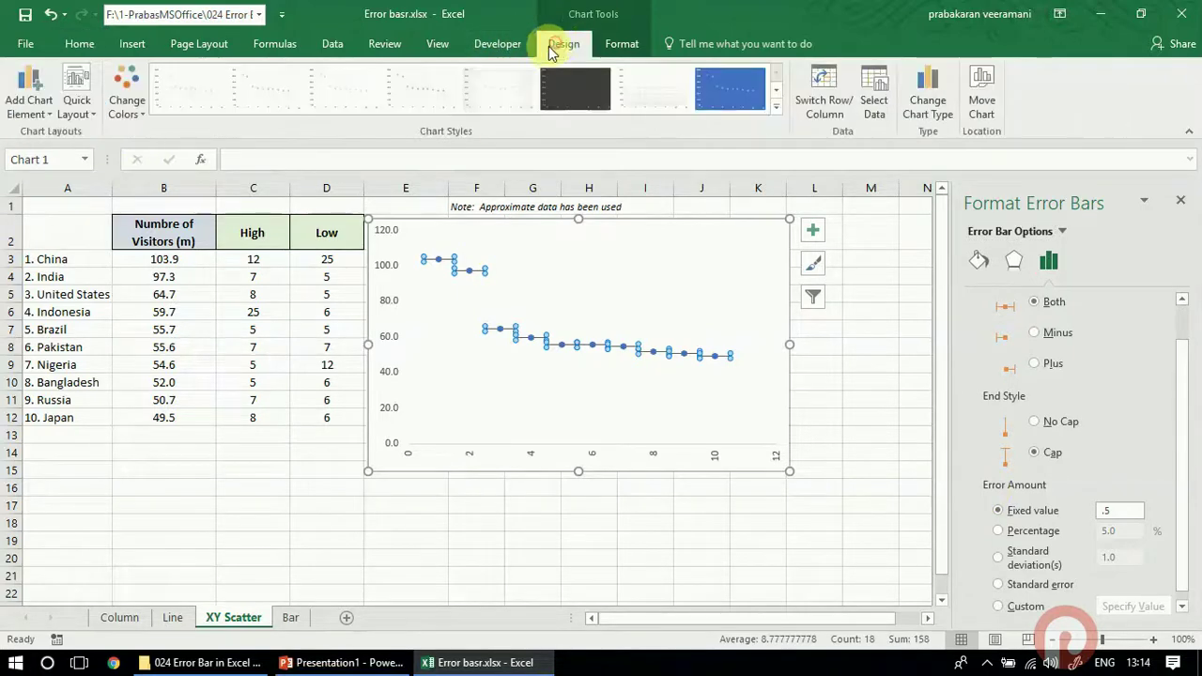
click(612, 43)
click(123, 70)
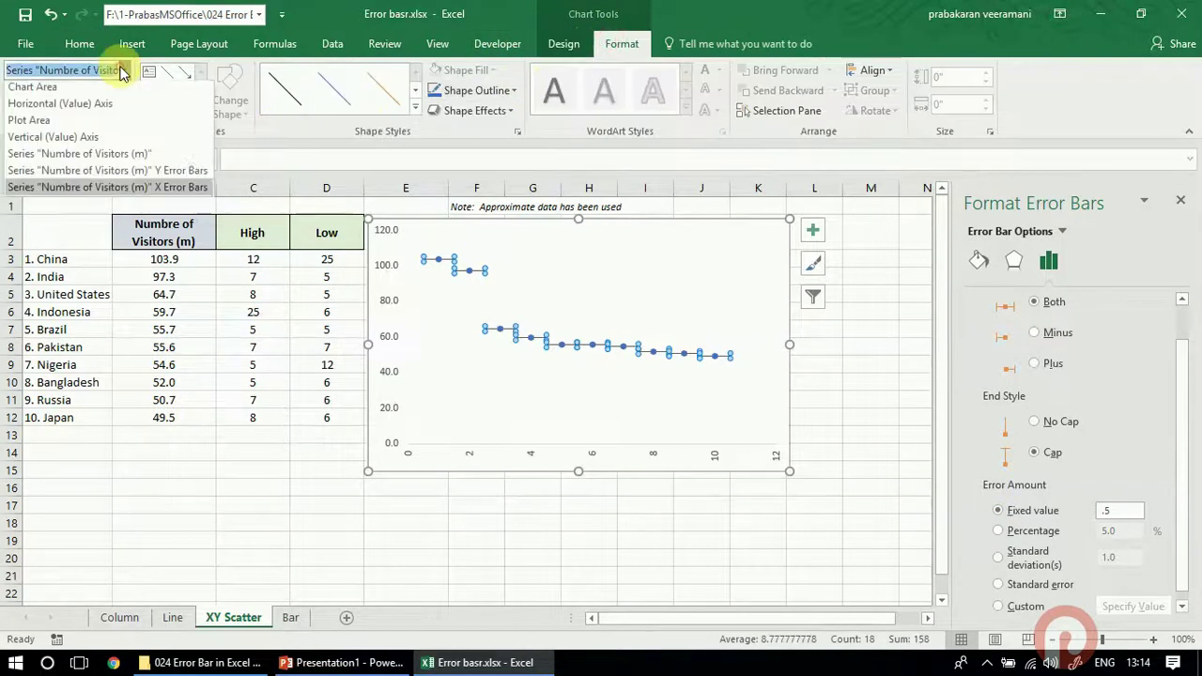
click(95, 186)
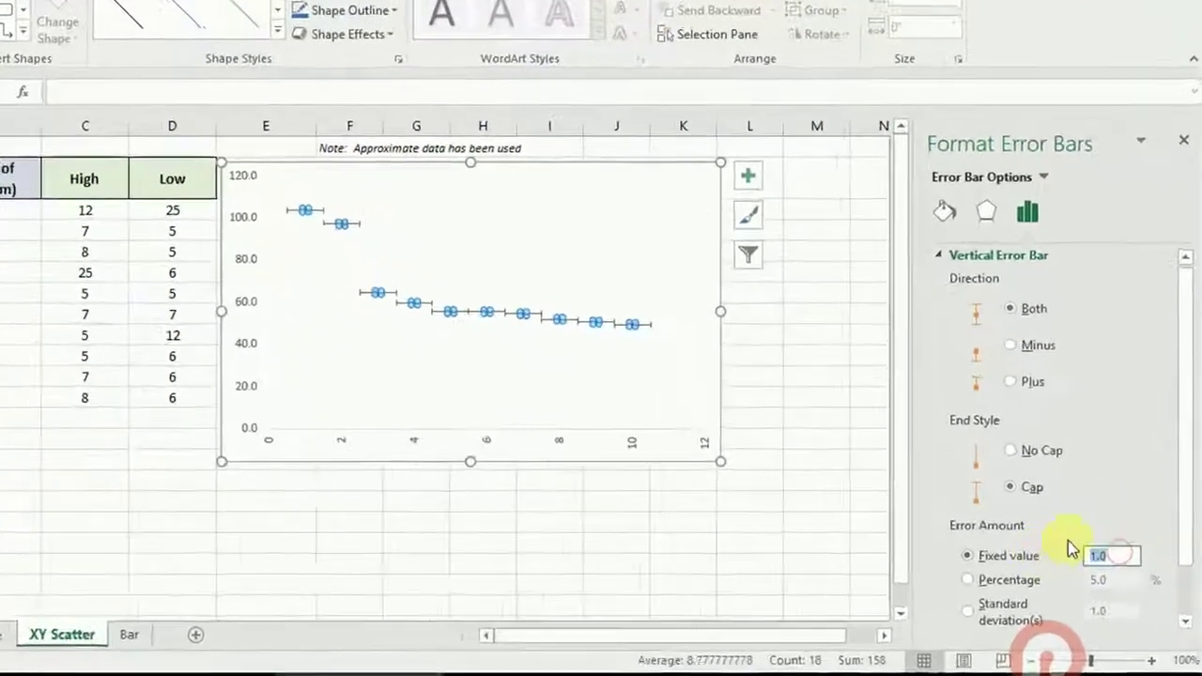
text(2)
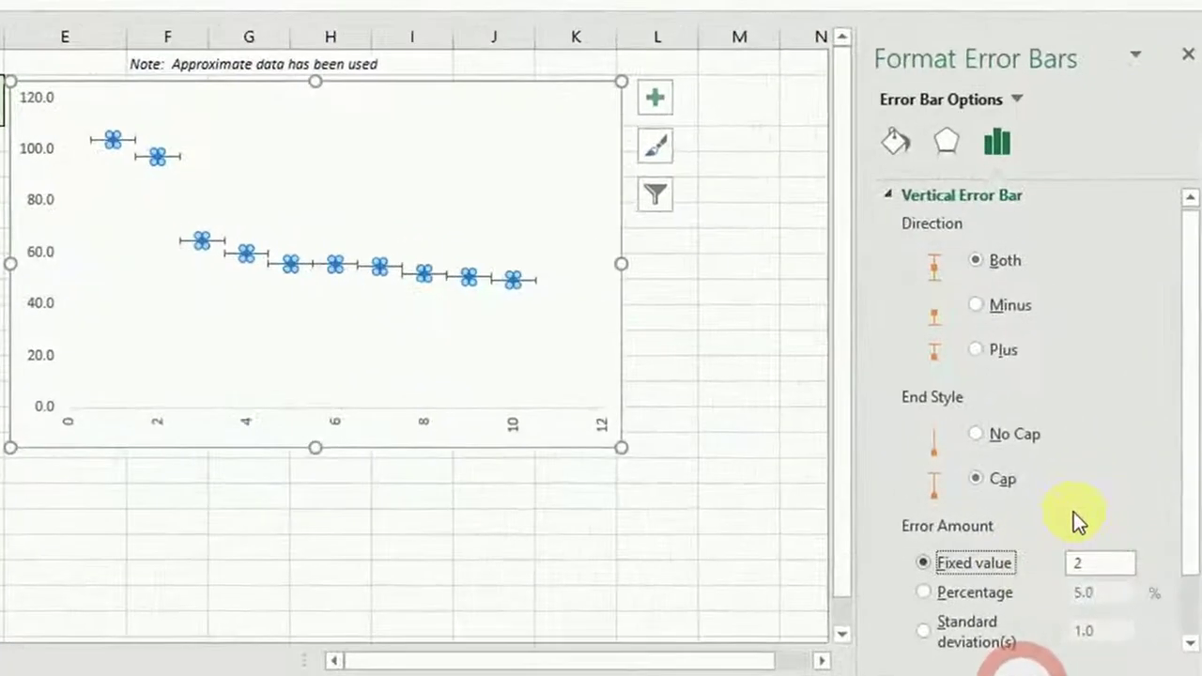
key(BackSpace)
text(3)
key(BackSpace)
text(4)
key(BackSpace)
text(5)
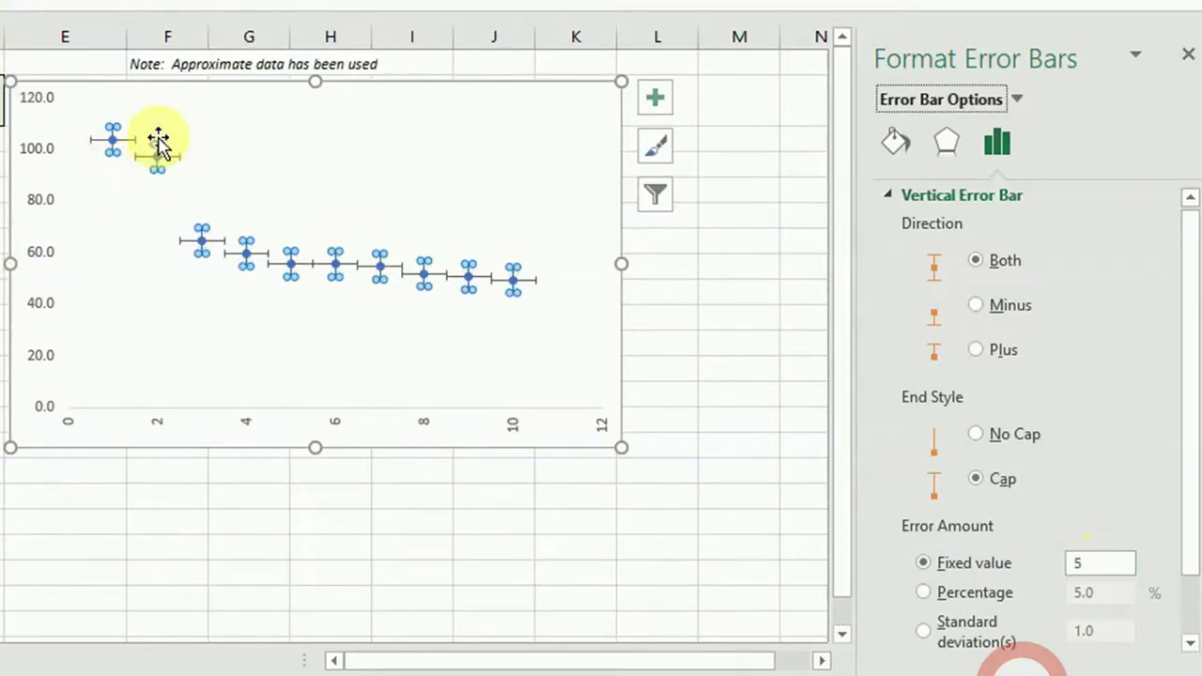
click(234, 485)
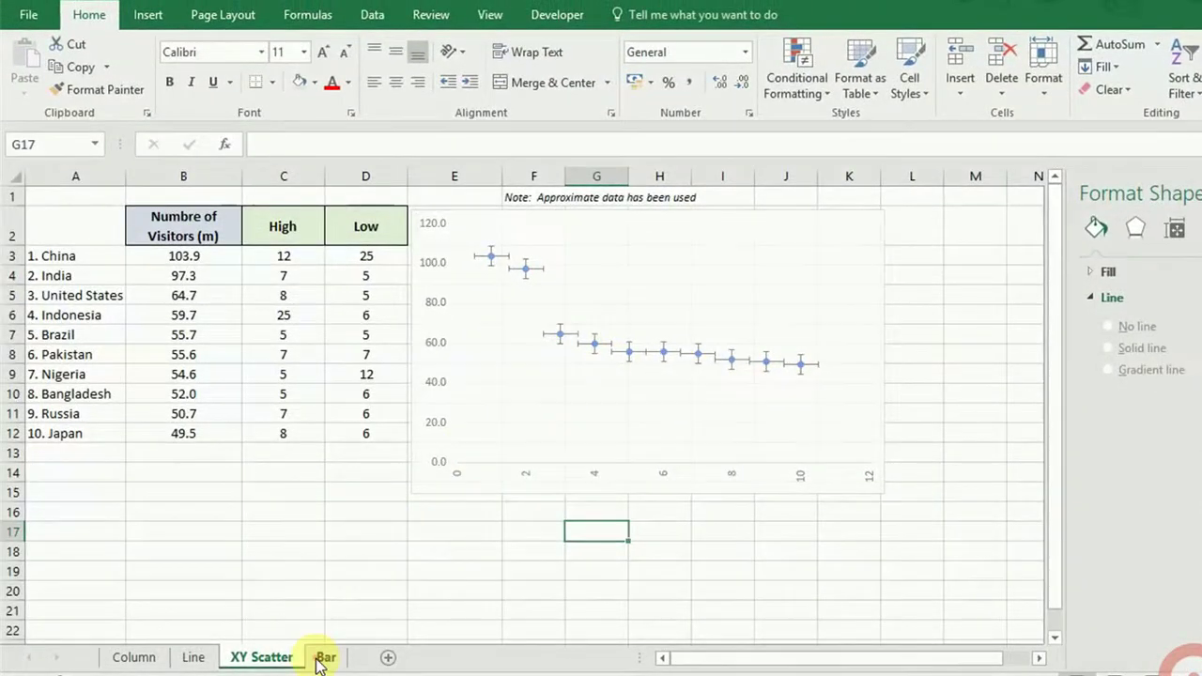
Add error bars to the visitors series of the bar chart on the Bar sheet.
click(323, 656)
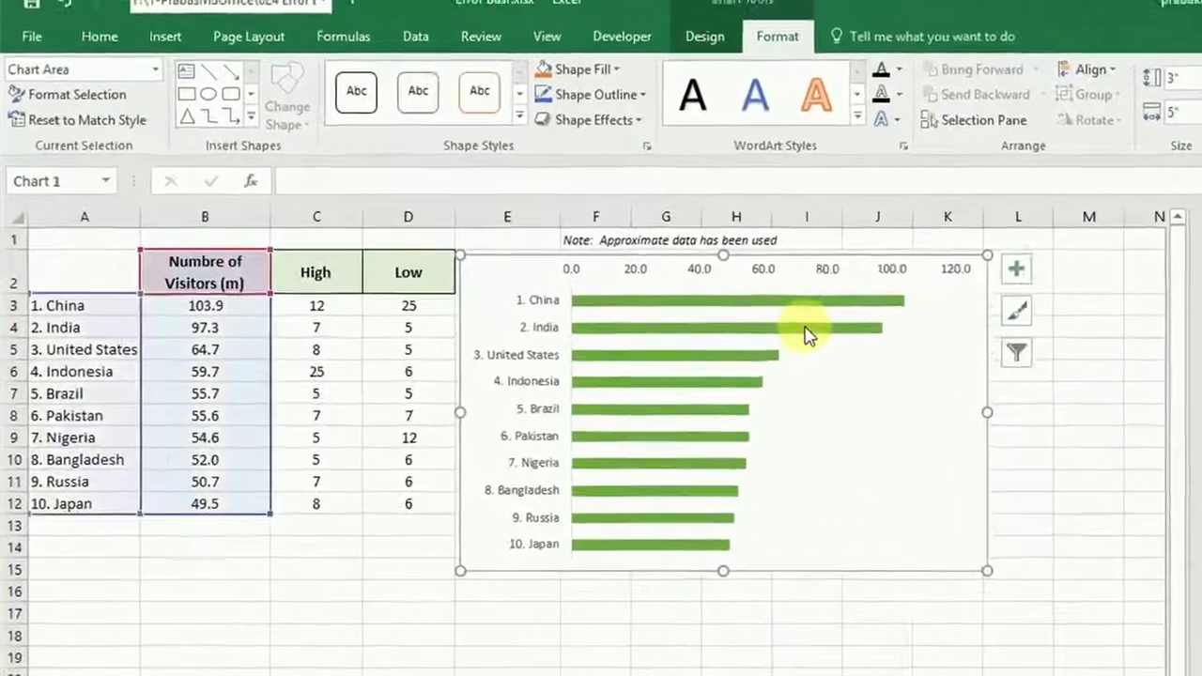
click(806, 334)
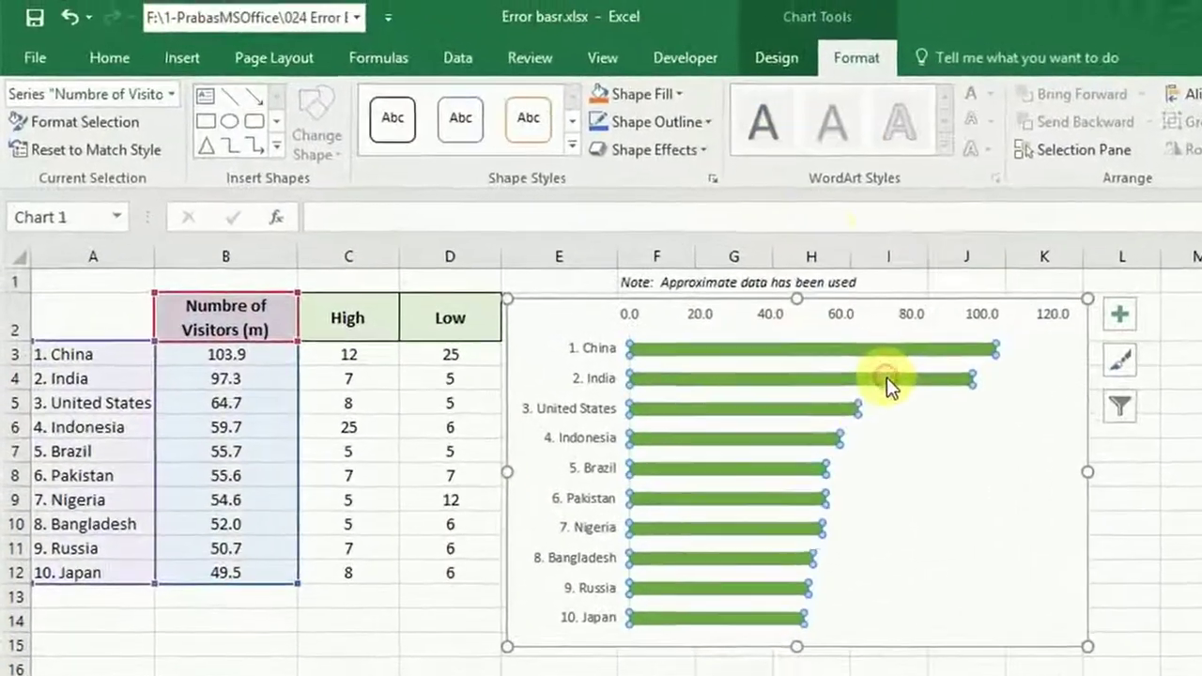
click(714, 39)
click(41, 127)
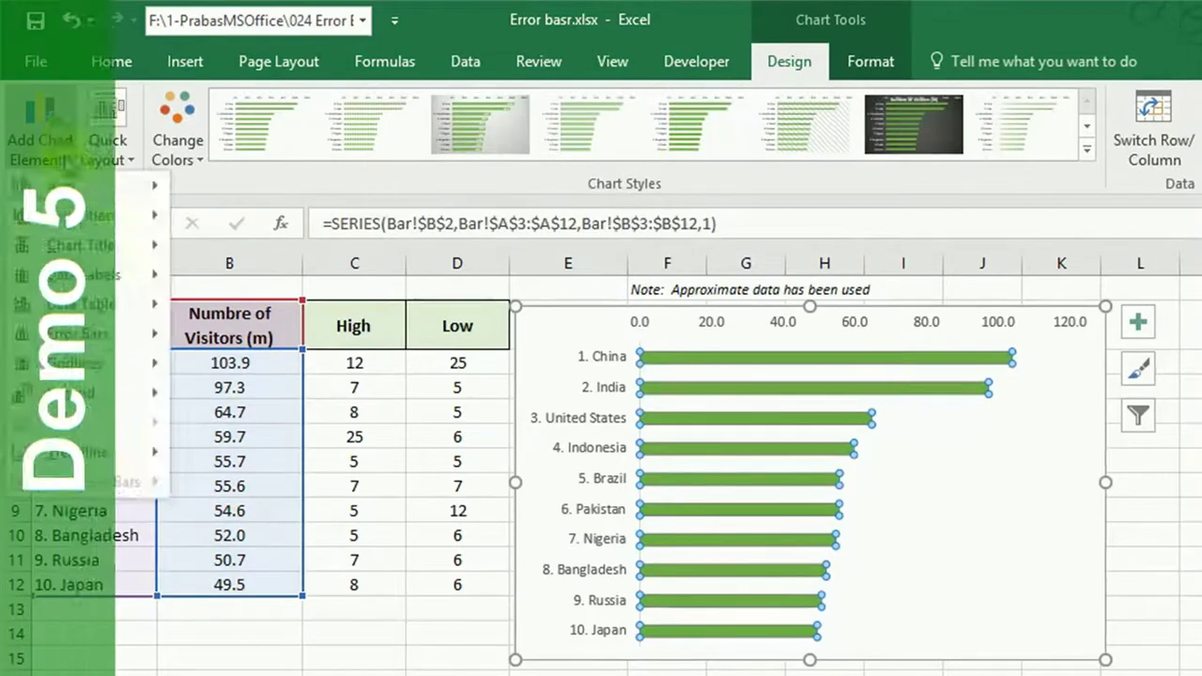
mouse_move(94, 327)
click(259, 554)
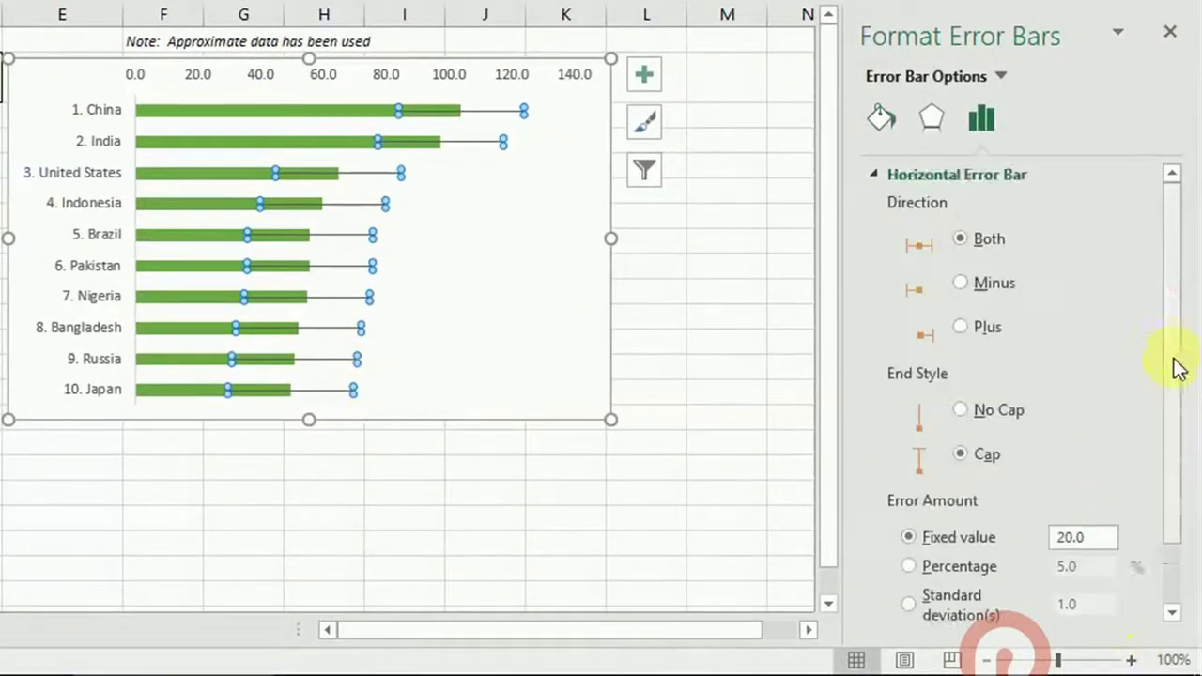
Switch the bar chart's horizontal error amount to custom and open its value settings.
click(1173, 368)
click(972, 597)
click(1057, 599)
Use the High range C3:C12 as the bar chart's positive error values and the Low range D3:D12 as the negative ones.
click(264, 196)
drag(428, 260, 413, 516)
click(980, 333)
click(860, 411)
drag(506, 266, 523, 526)
click(998, 338)
click(847, 452)
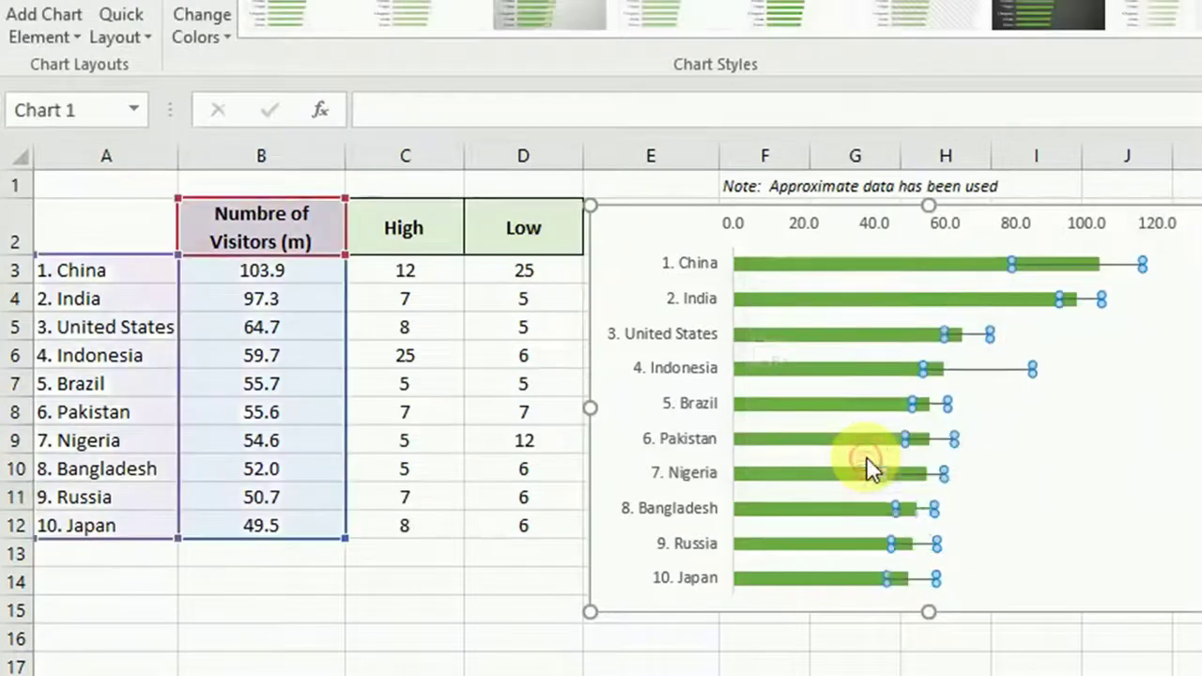
click(864, 669)
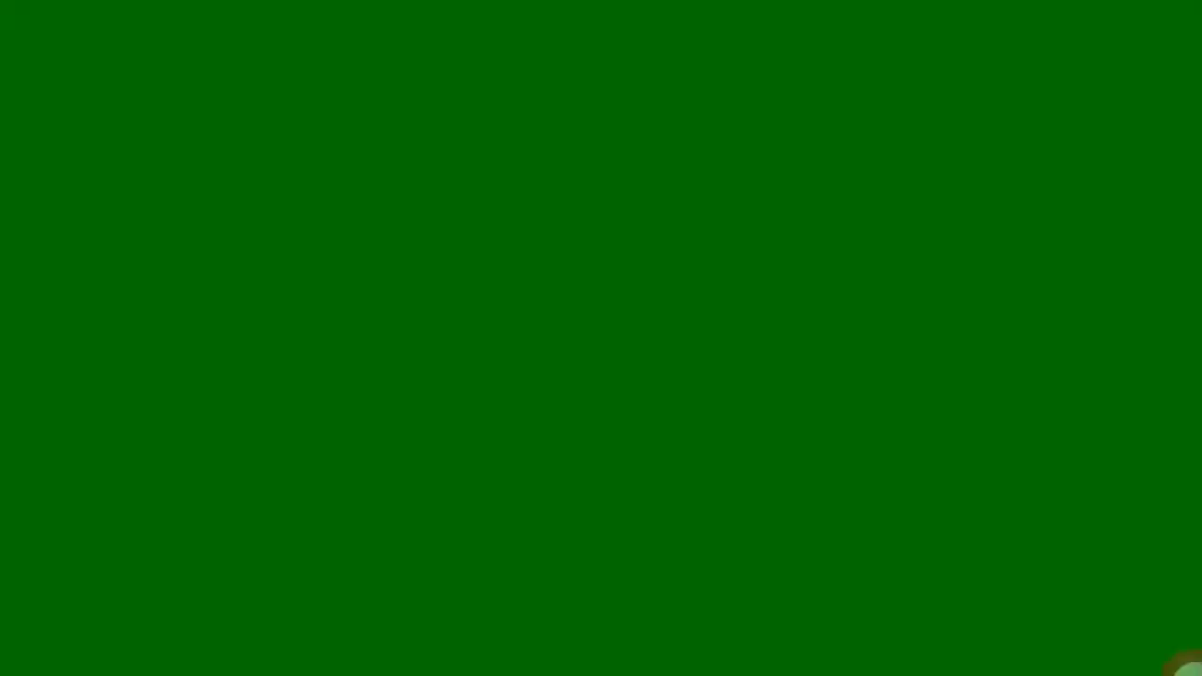